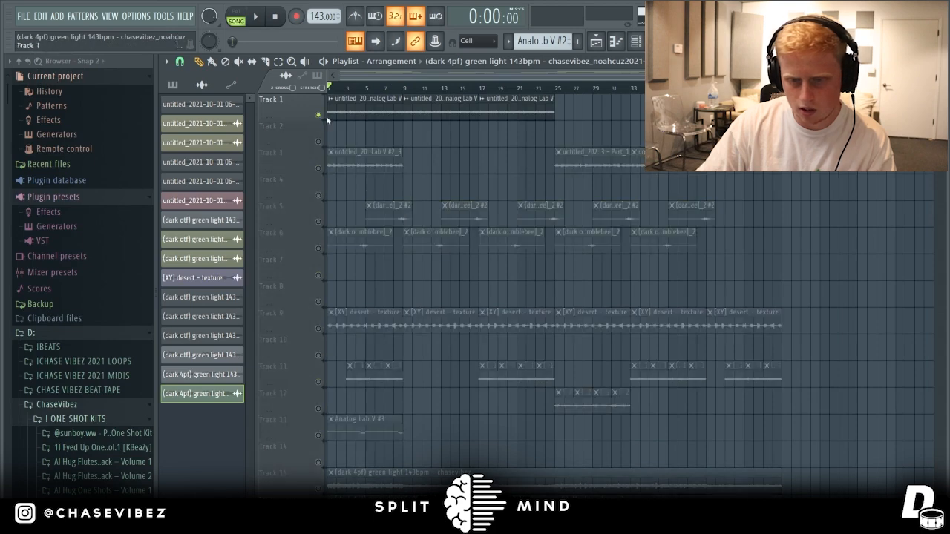
- Show the notes of the Analog Lab V channel in the piano roll
left_click(635, 43)
left_click(597, 42)
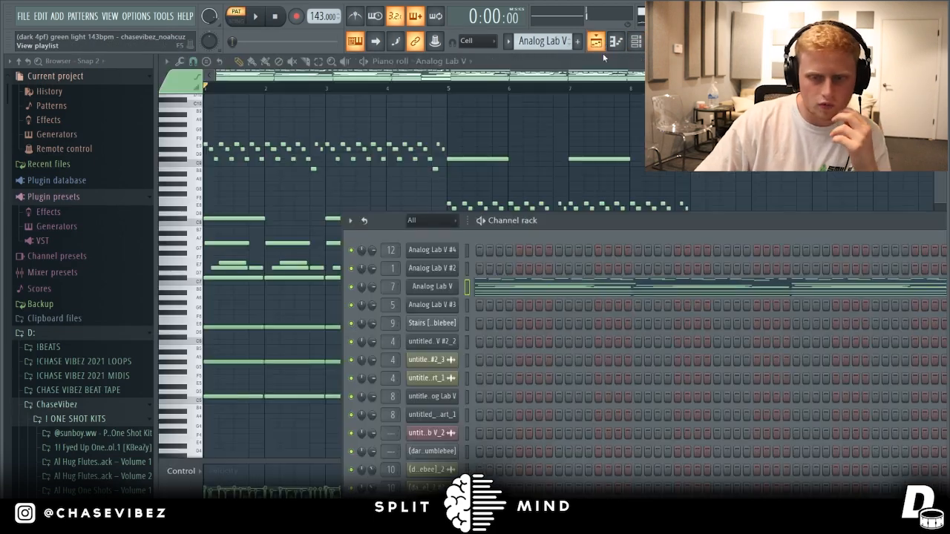
left_click(530, 283)
left_click(530, 282)
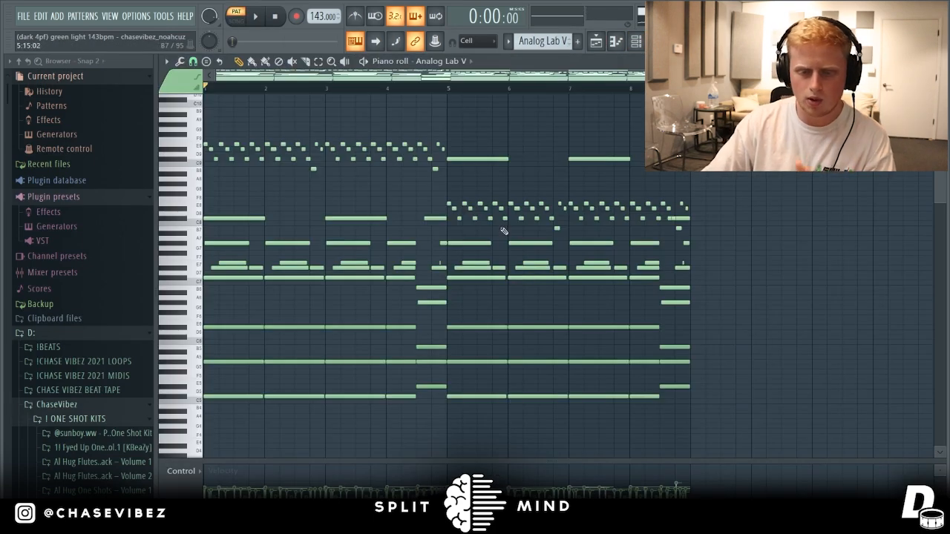
- Examine the chord and melody notes of the Analog Lab V pattern and play it back
scroll(293, 92, "up", 4)
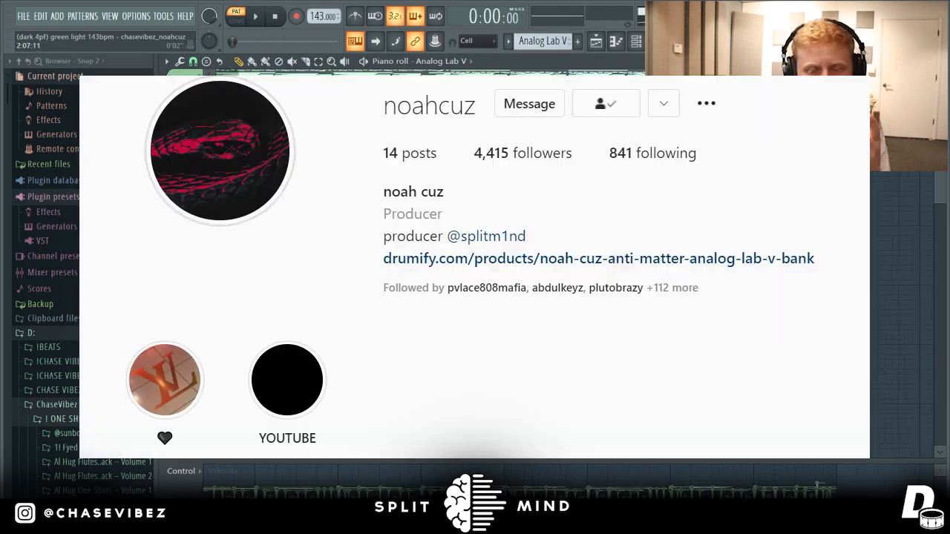
scroll(178, 282, "up", 2)
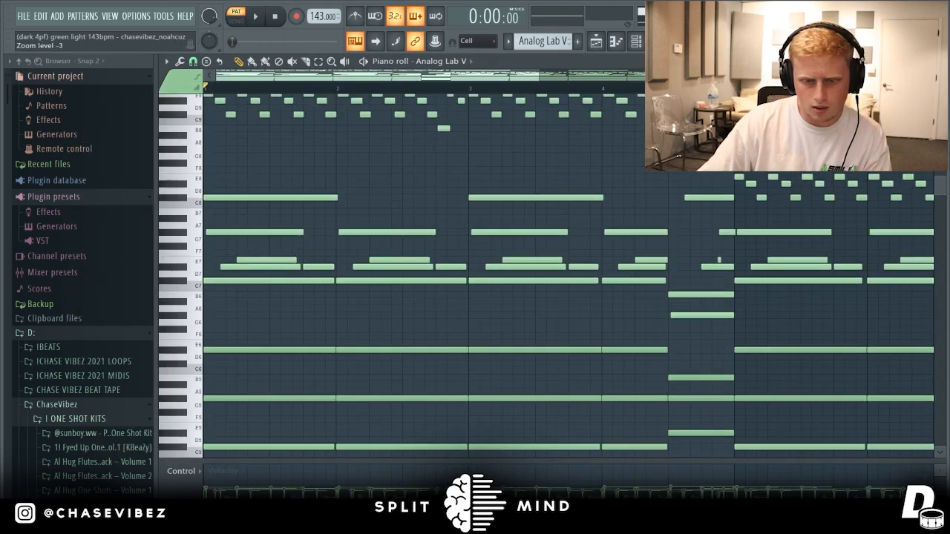
scroll(178, 282, "down", 2)
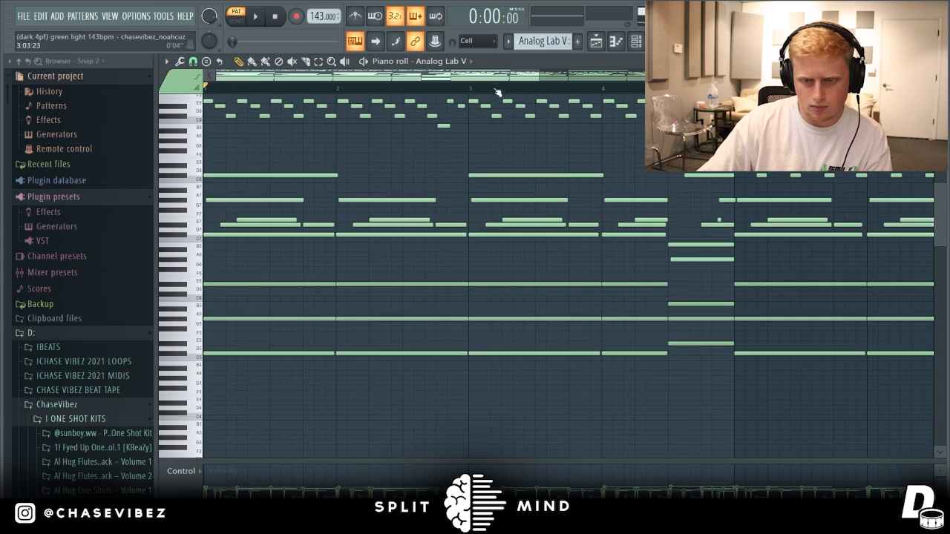
scroll(499, 92, "down", 4)
key("space")
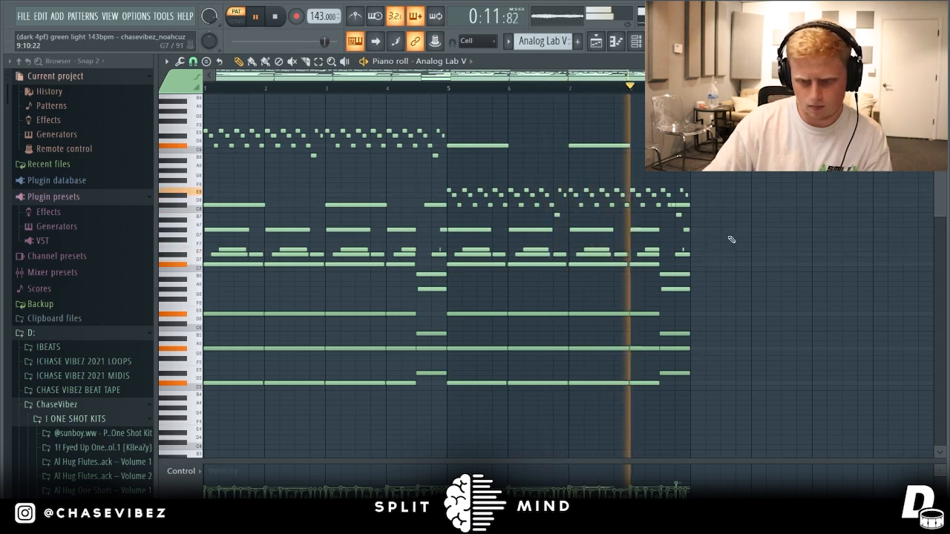
key("space")
- View the Analog Lab V instrument with its ANTI-MATTER preset bank, and close it
left_click(636, 43)
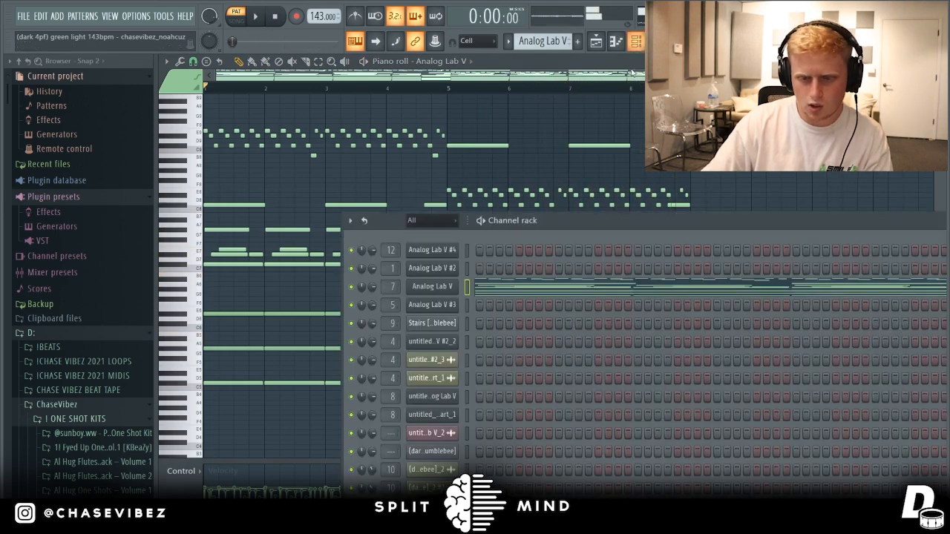
left_click(454, 288)
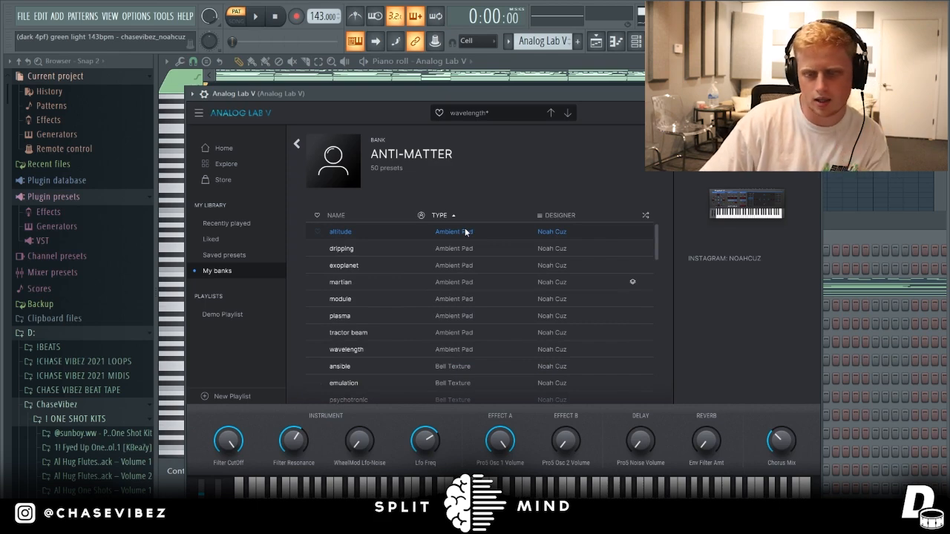
key("Escape")
- Inspect the Portal effect and its preset list on the Analog Lab V mixer track 7
key("F9")
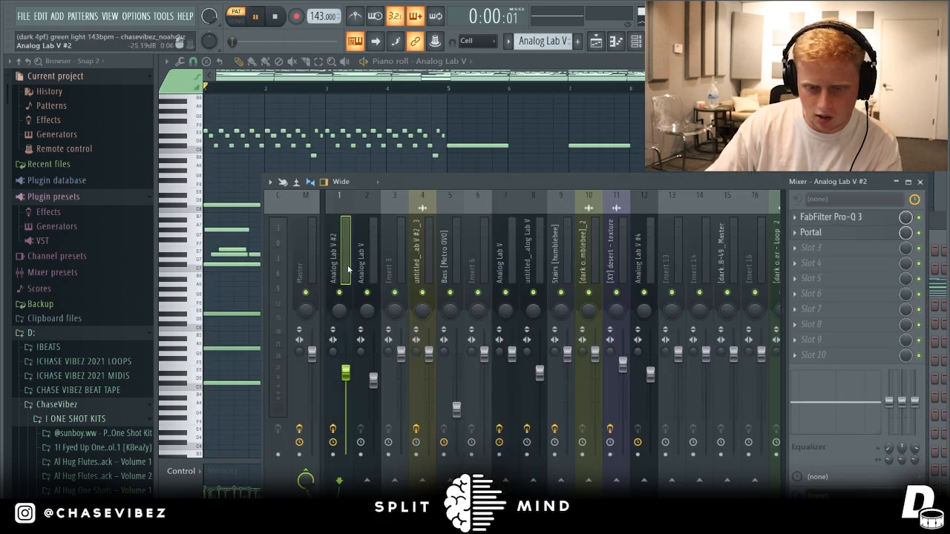
left_click(510, 253)
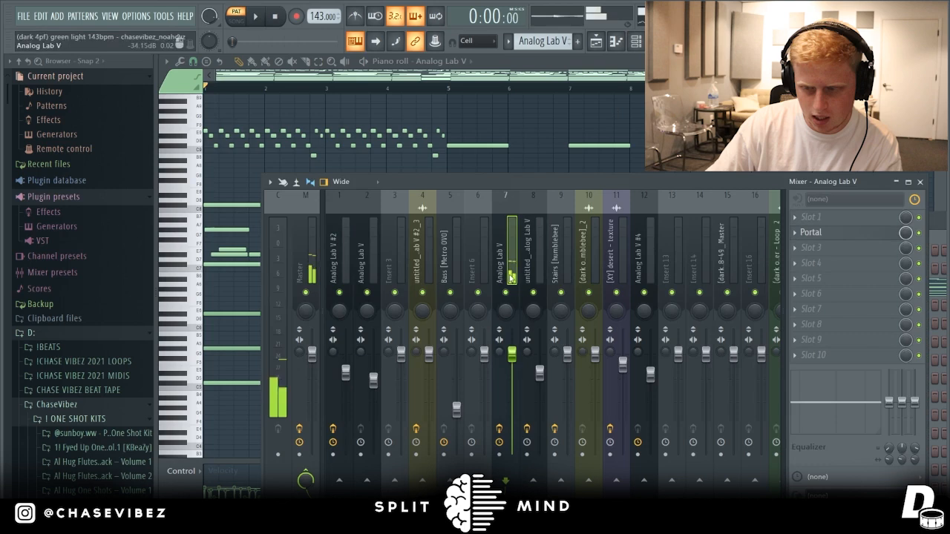
left_click(883, 233)
scroll(341, 340, "down", 5)
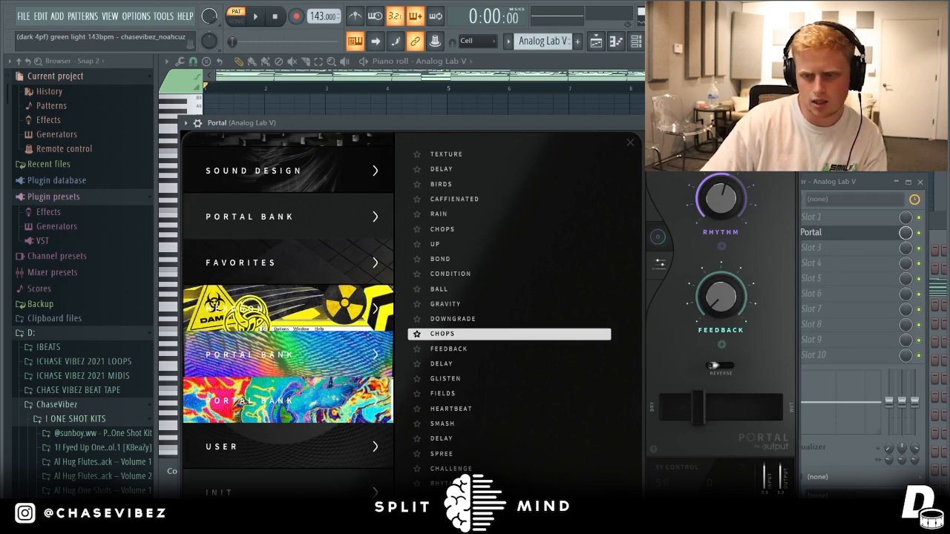
key("Escape")
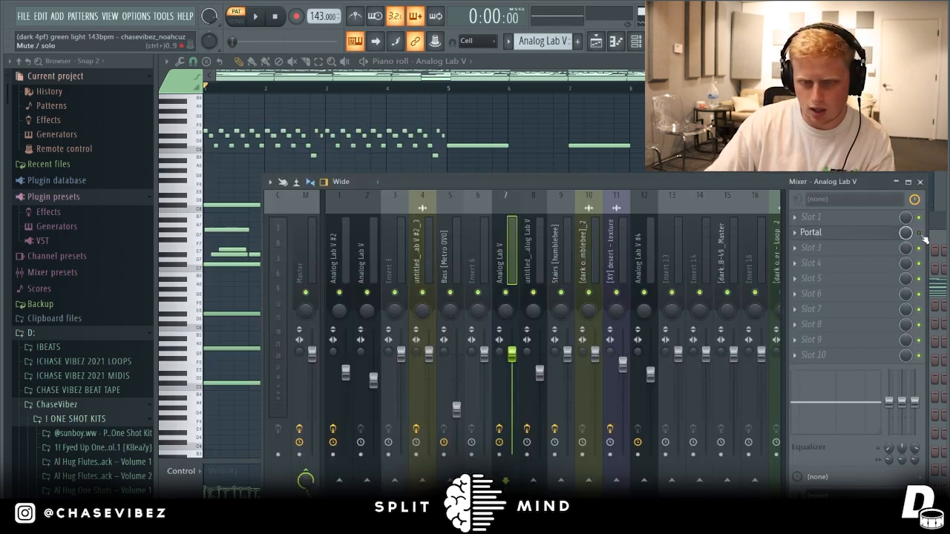
- Play the Analog Lab V pattern with Portal bypassed and with Portal enabled to compare the sound
key("space")
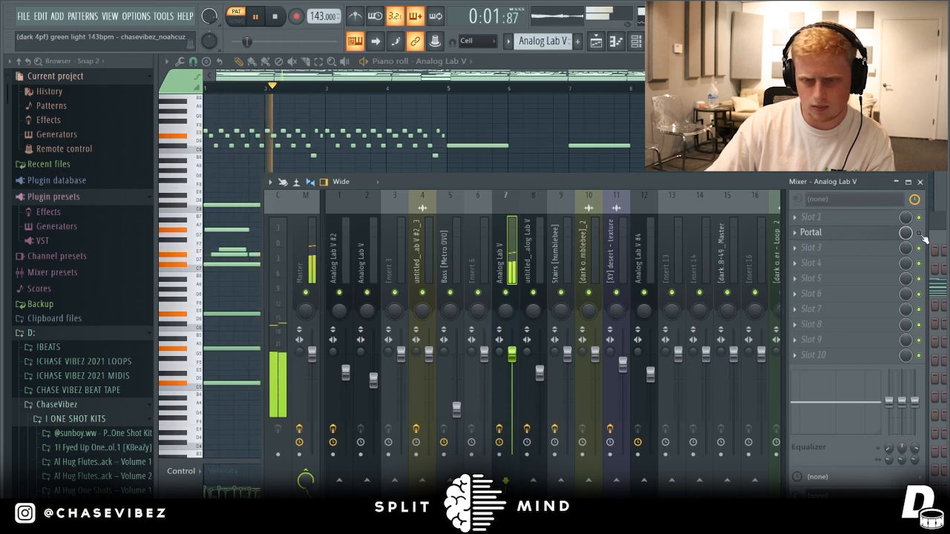
key("space")
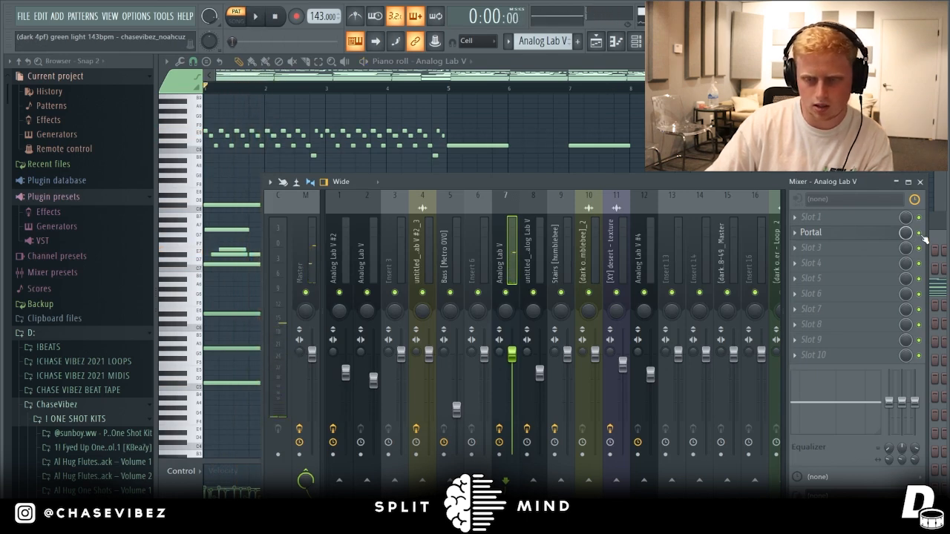
key("space")
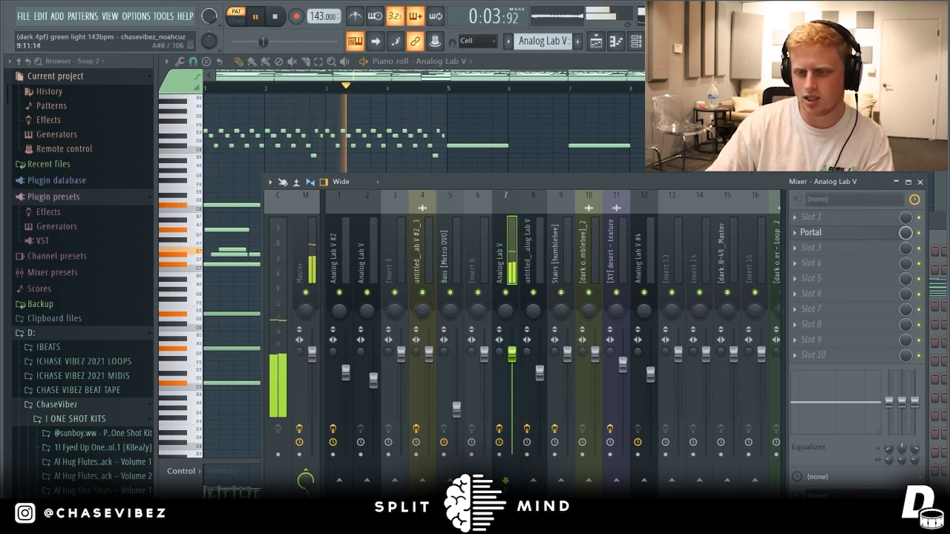
key("space")
- Check the settings of the Analog Lab V audio clip on playlist Track 1 and play the soloed track
key("F5")
double_click(337, 111)
right_click(318, 117)
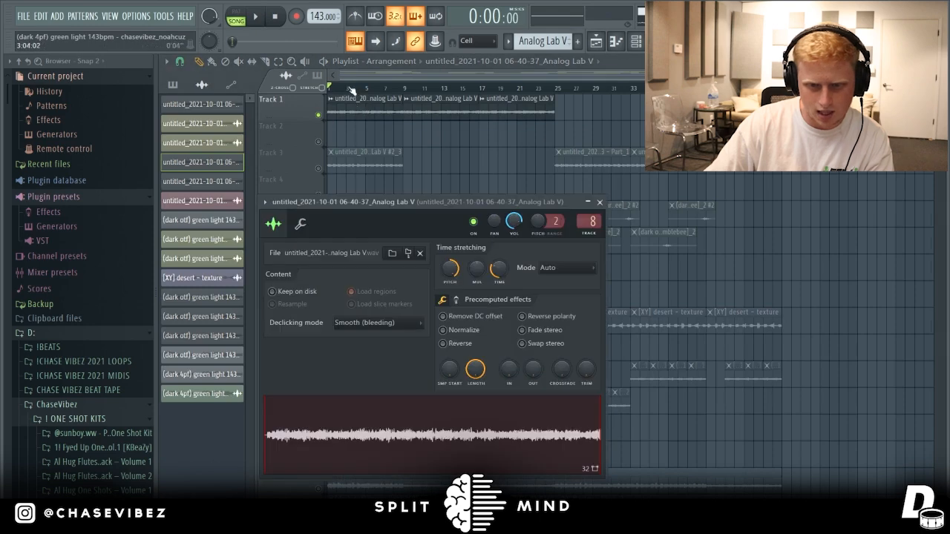
key("Escape")
scroll(388, 142, "up", 1)
key("space")
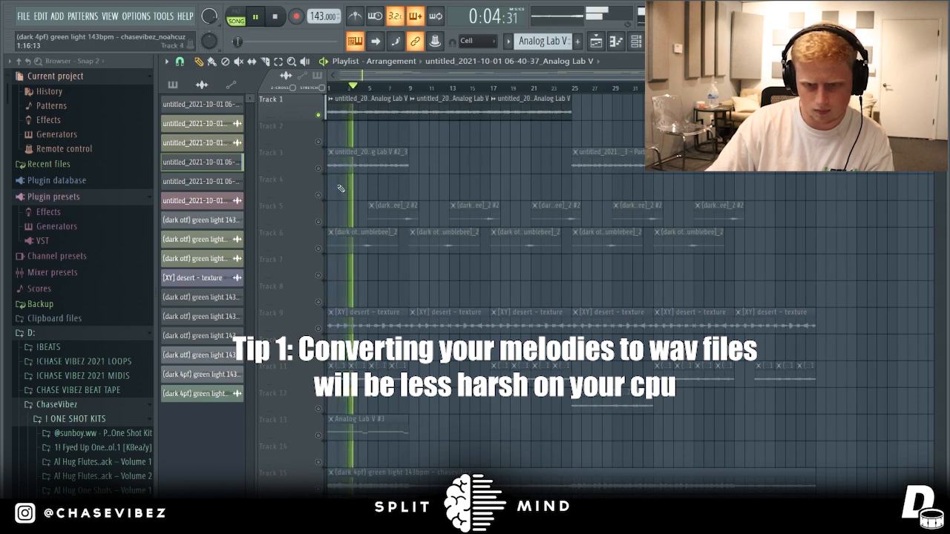
- Stop playback, switch to the Analog Lab V #2 pattern and show its Analog Lab V instrument
left_click(635, 43)
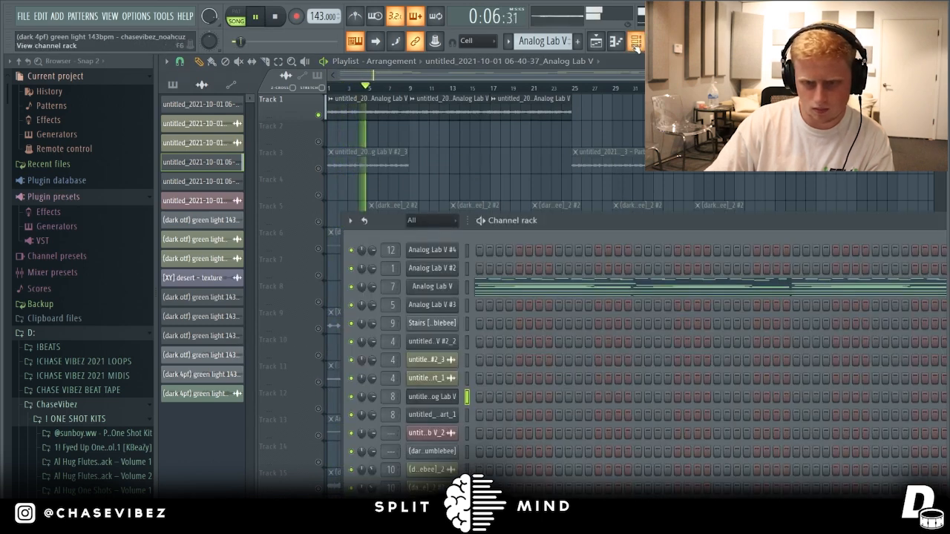
key("space")
key("l")
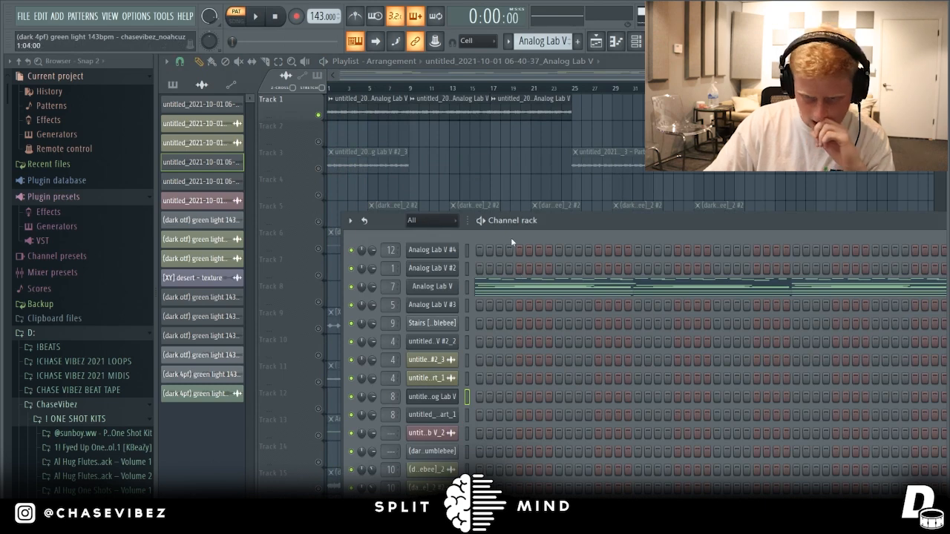
scroll(547, 44, "down", 1)
scroll(547, 44, "up", 2)
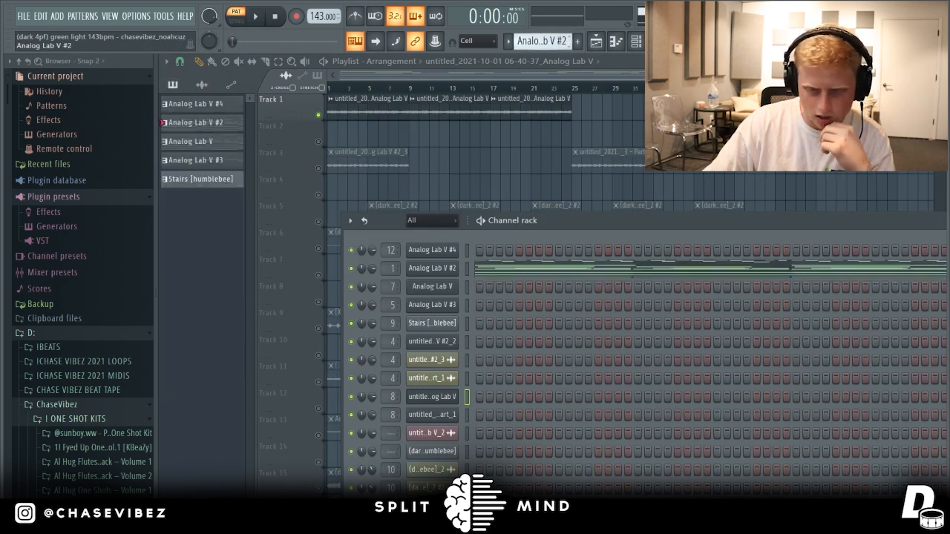
left_click(441, 269)
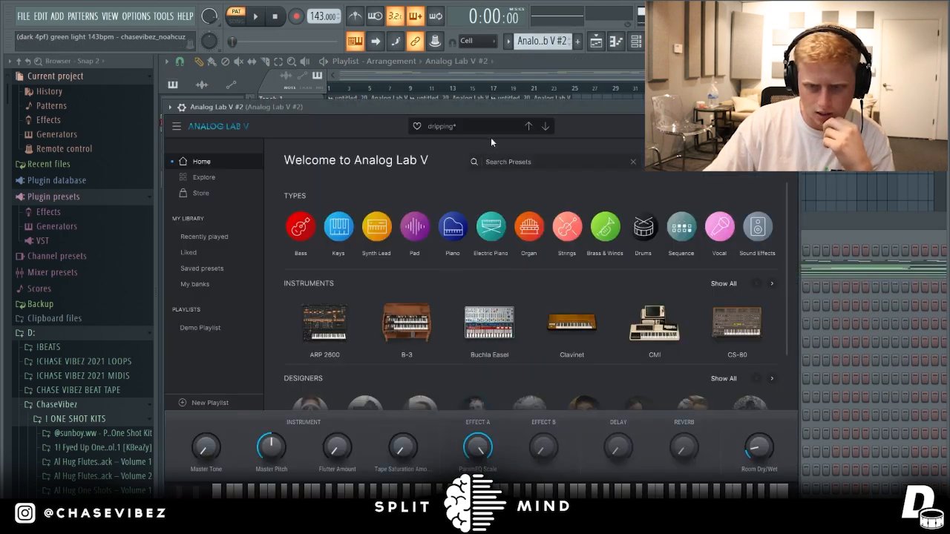
- Show the Analog Lab V #2 notes in the piano roll and play the pattern
key("F7")
key("space")
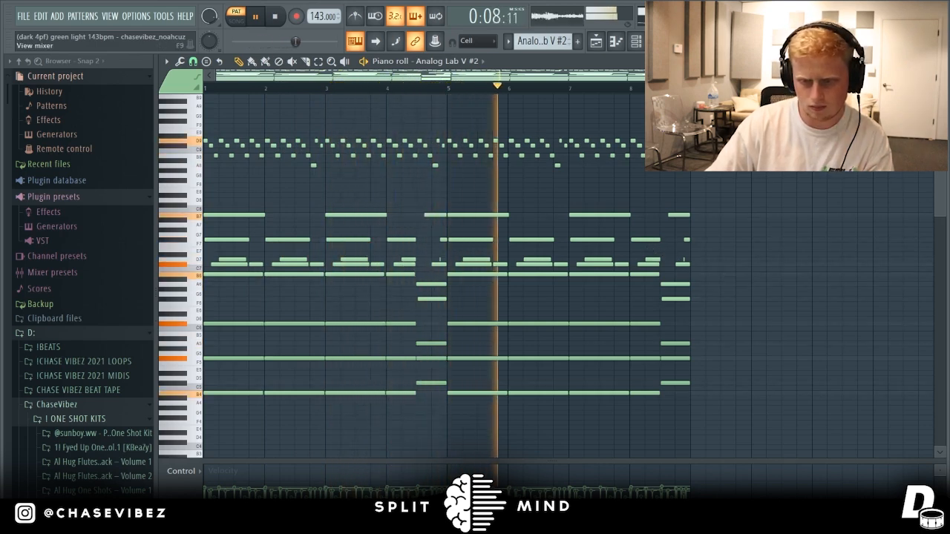
key("space")
- Inspect FabFilter Pro-Q 3 on the Analog Lab V #2 mixer track and play the pattern with the equalizer toggled
key("F9")
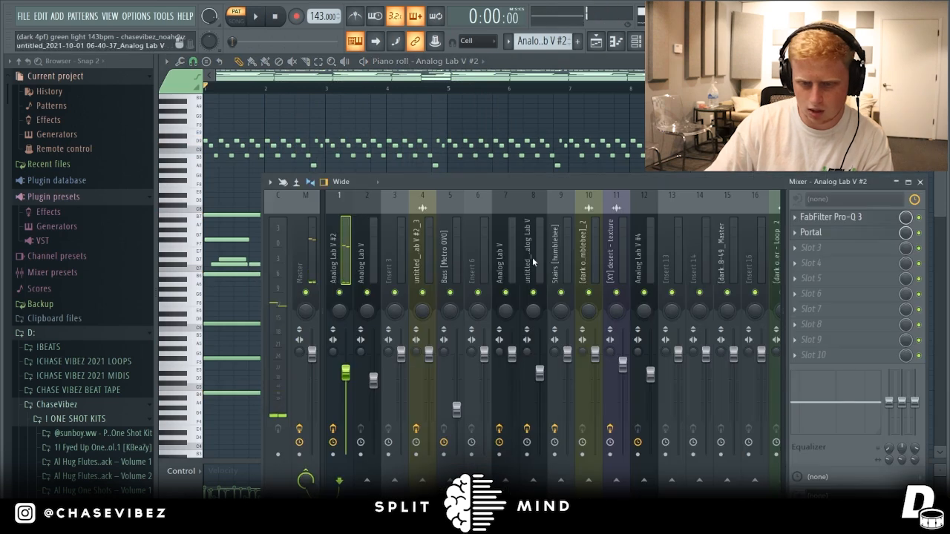
left_click(863, 219)
left_click_drag(429, 168, 482, 162)
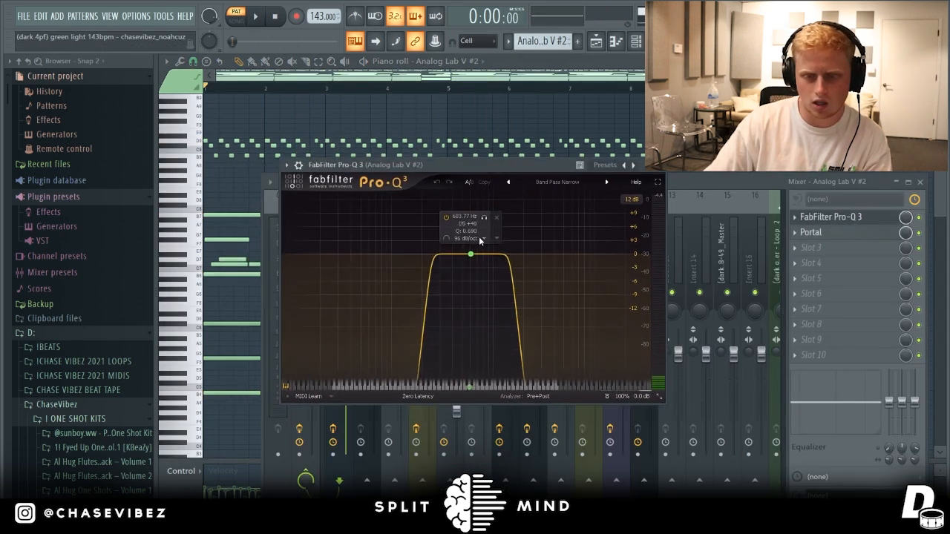
left_click(920, 220)
key("space")
key("space")
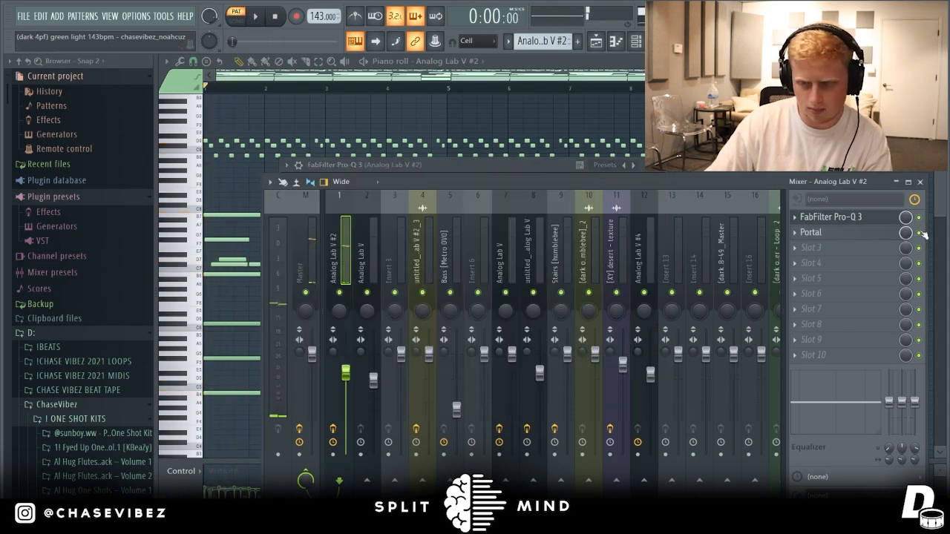
- View Portal on the Analog Lab V #2 mixer track and audition the pattern while toggling the effect
left_click(876, 238)
key("space")
left_click_drag(592, 193, 572, 99)
key("space")
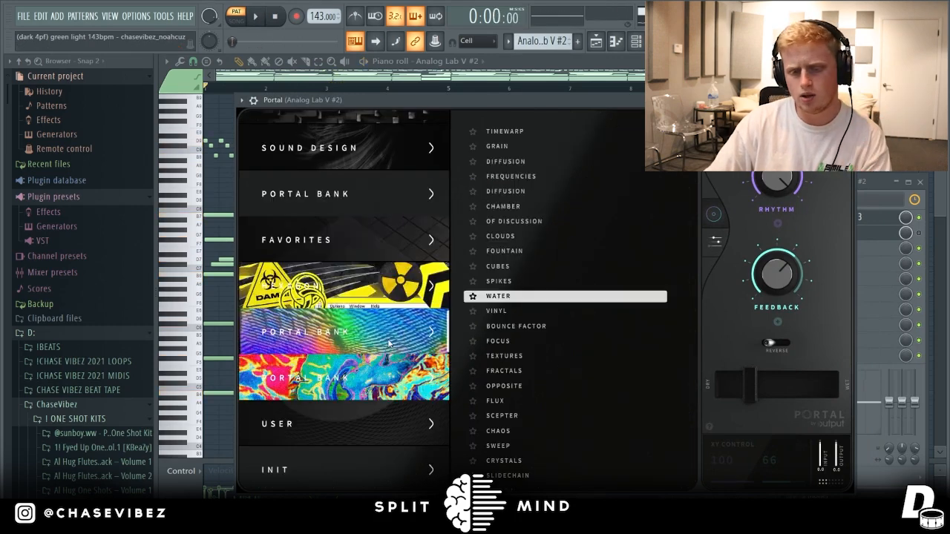
left_click(918, 236)
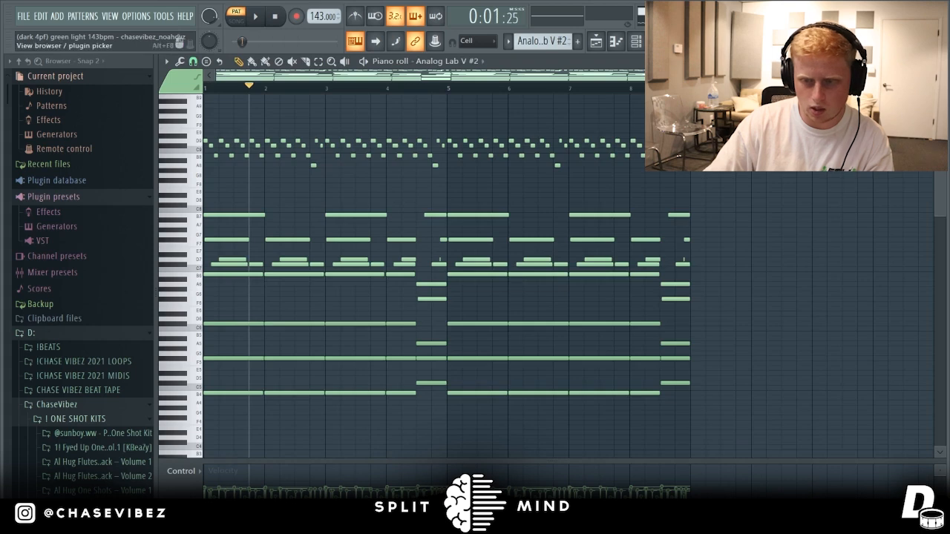
- Set Portal's dry/wet mix on the Analog Lab V #2 mixer track to 21 percent and show its grain controls
key("F9")
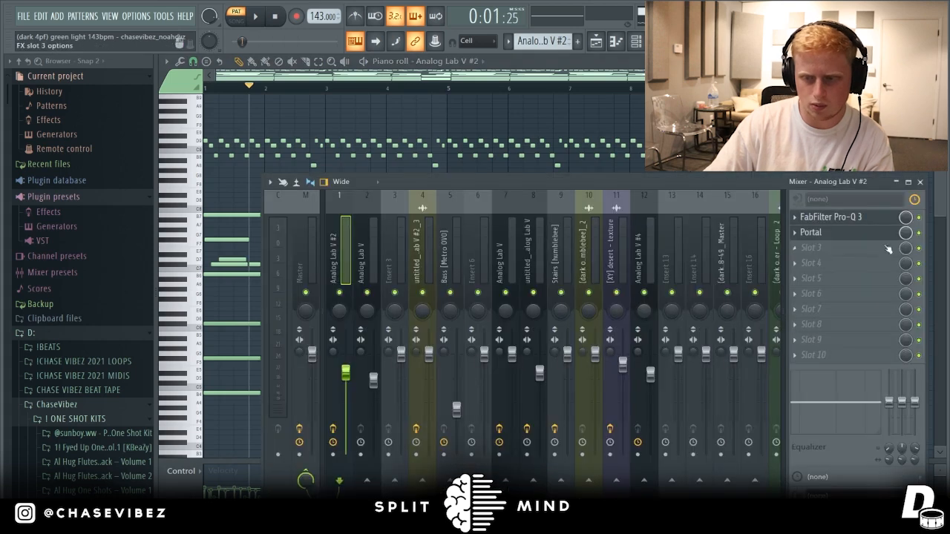
left_click(834, 235)
mouse_move(751, 388)
left_mouse_down()
mouse_move(739, 395)
mouse_move(750, 398)
left_mouse_up()
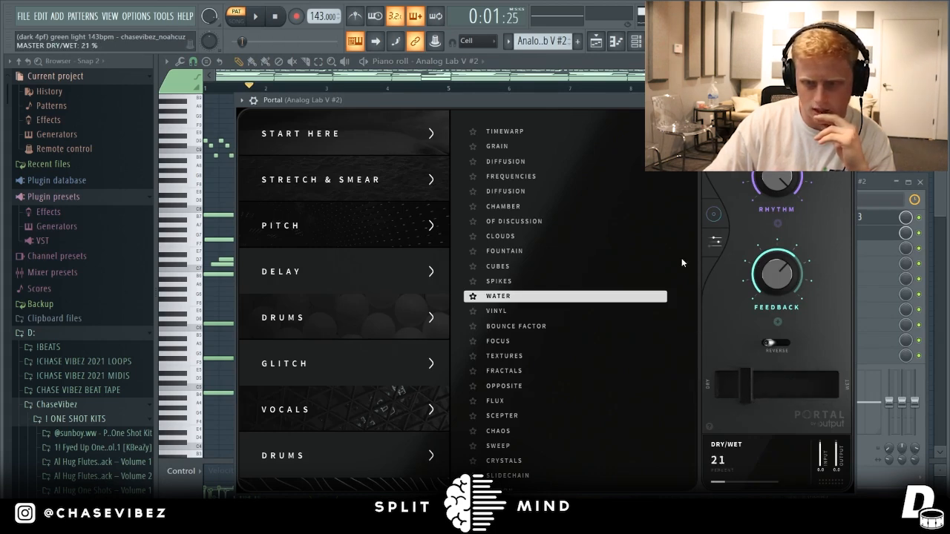
left_click(508, 222)
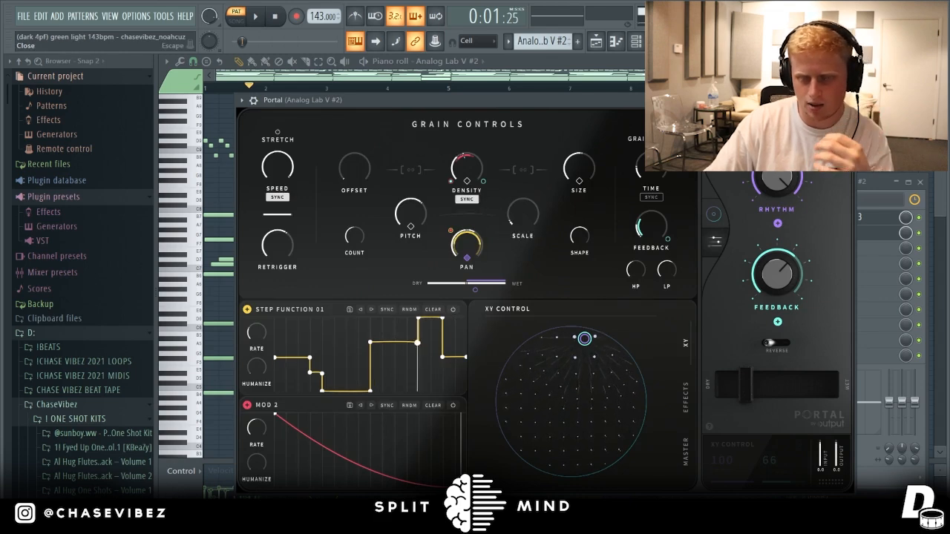
key("Escape")
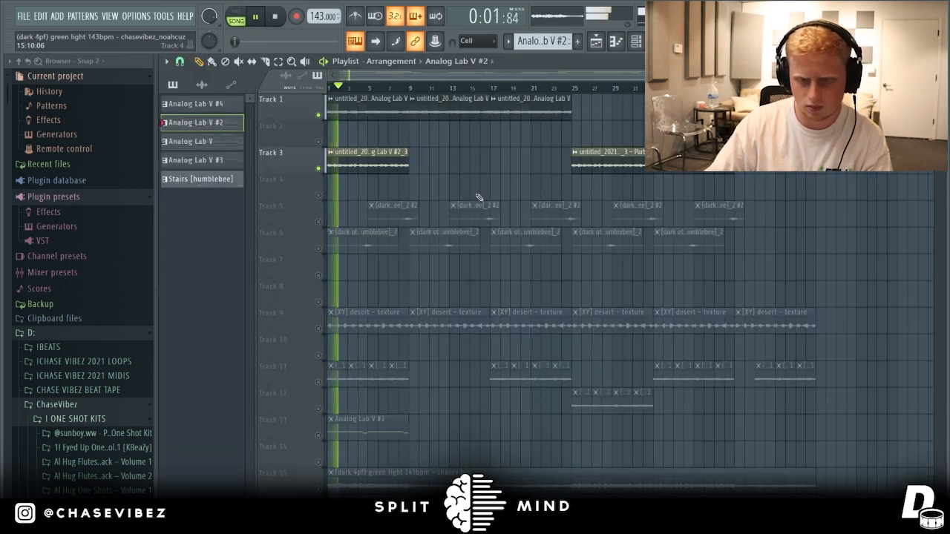
- Check the sample settings of the audio clips on playlist Track 1 and Track 3, stopping playback
double_click(383, 109)
key("space")
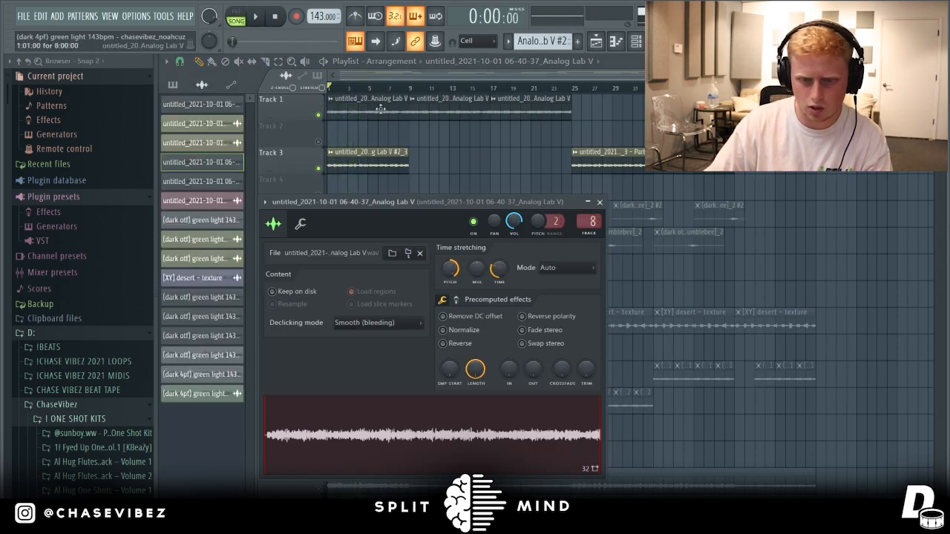
double_click(396, 169)
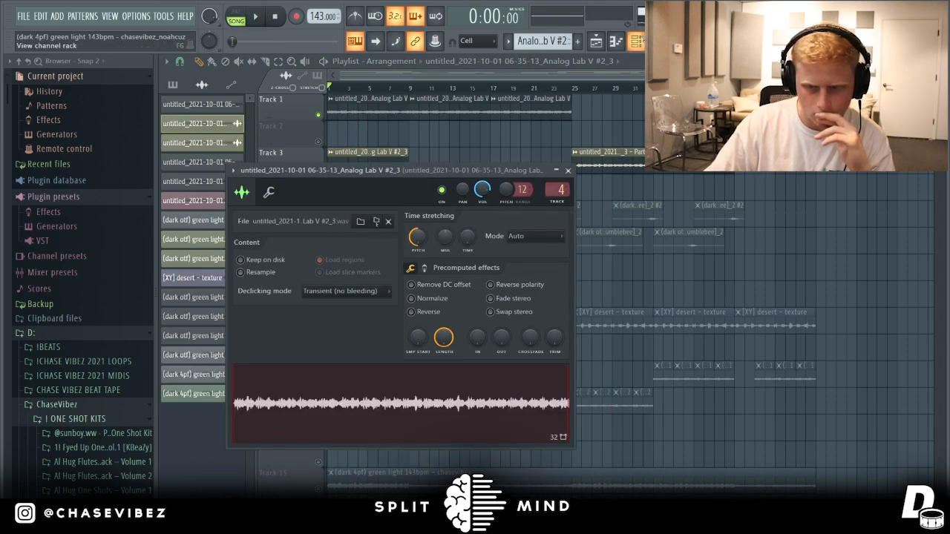
- Review the Analog Lab V #2 notes in the piano roll and return to the playlist
left_click(635, 41)
key("F7")
scroll(252, 400, "up", 3)
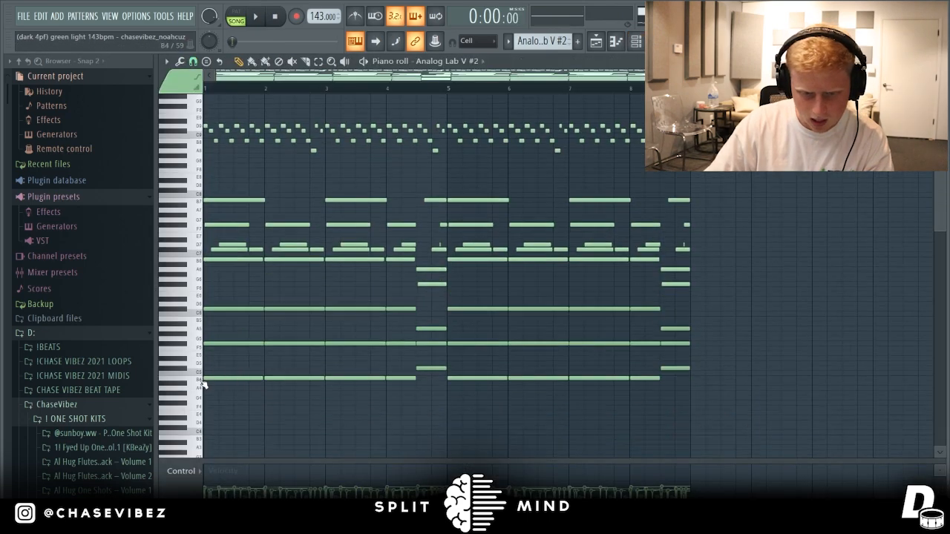
left_click(596, 42)
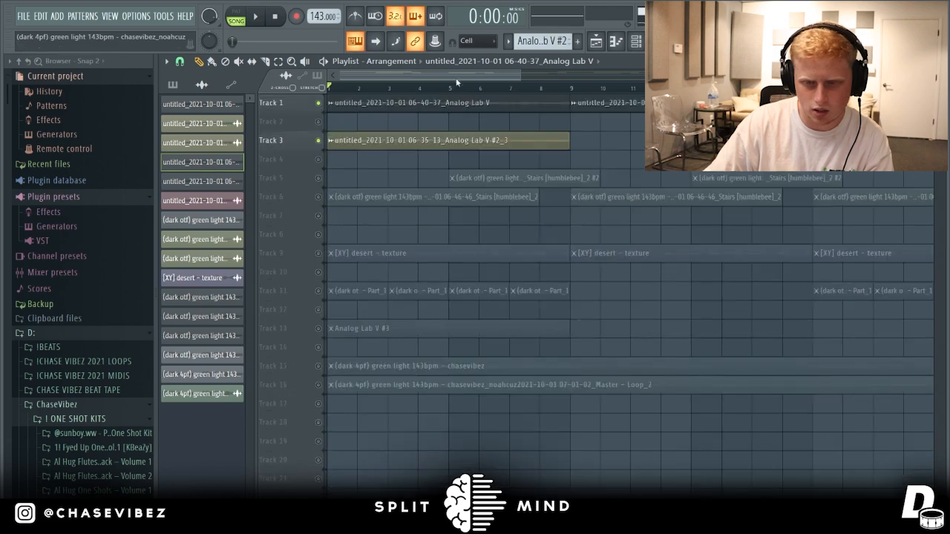
- Check the mixer track used by the Track 1 audio clip and return to the playlist
scroll(467, 77, "down", 1)
left_click(615, 42)
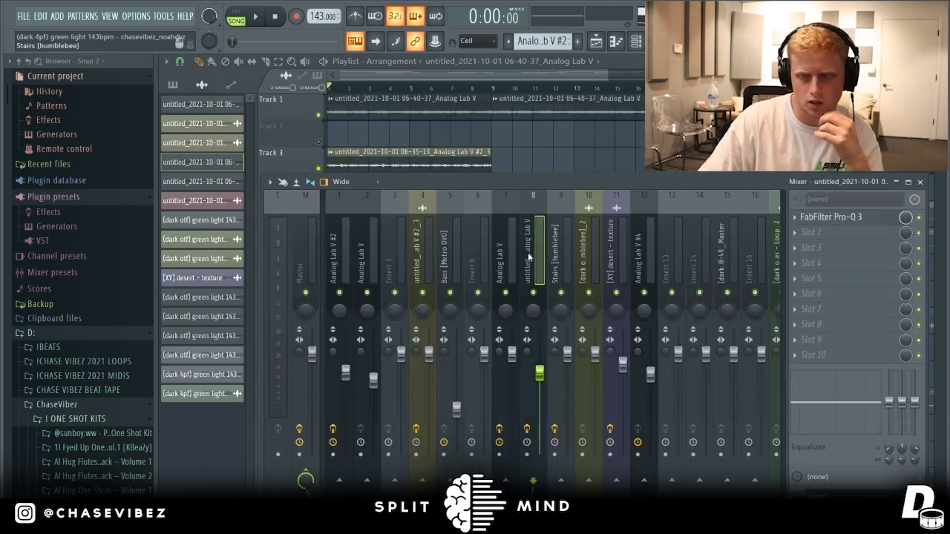
key("F9")
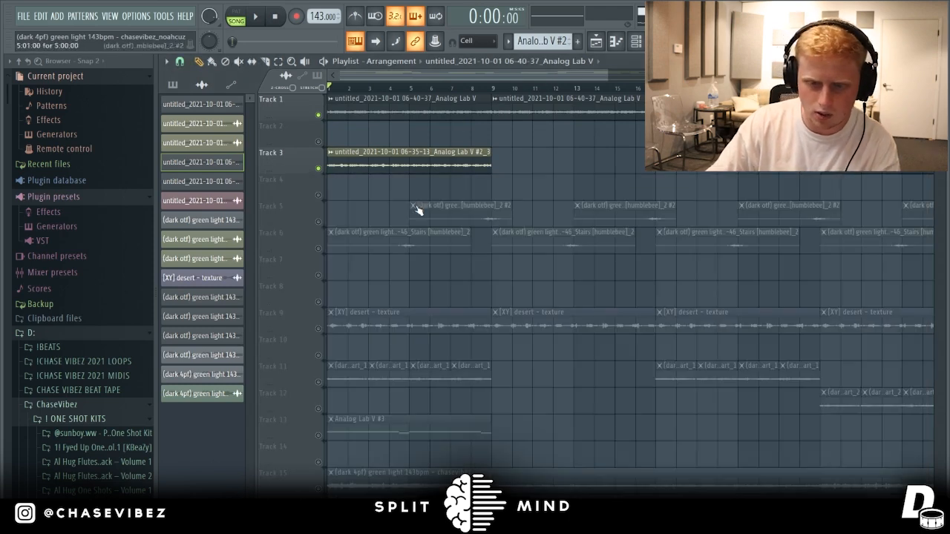
- Play the arrangement, then stop it and unmute playlist Track 5 and Track 6
key("space")
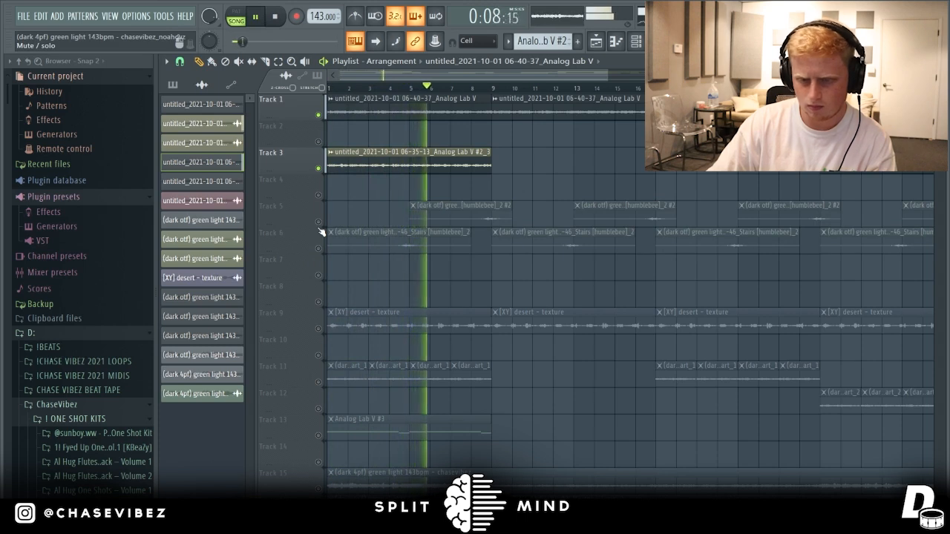
left_click(318, 222)
key("space")
left_click(319, 248)
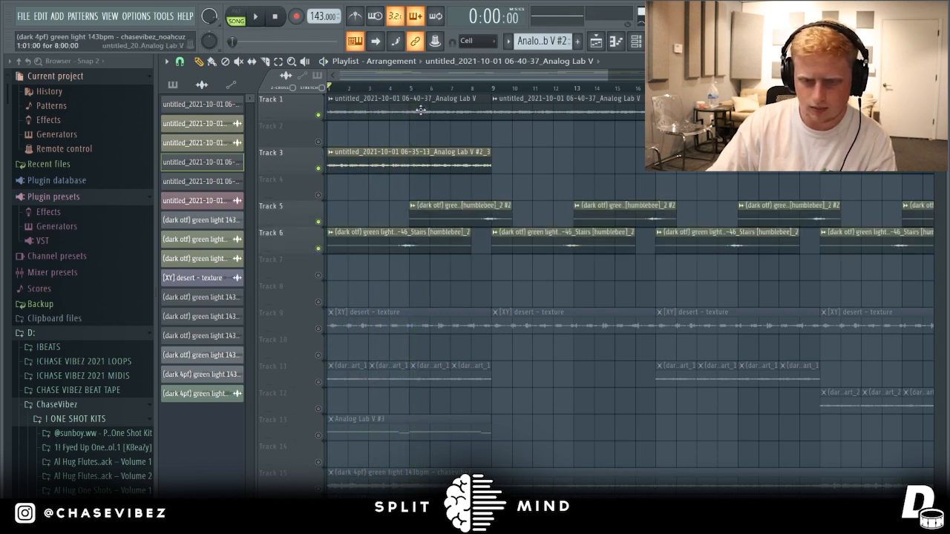
- Inspect the Track 1 audio clip's sample settings and view its waveform in Edison
double_click(419, 108)
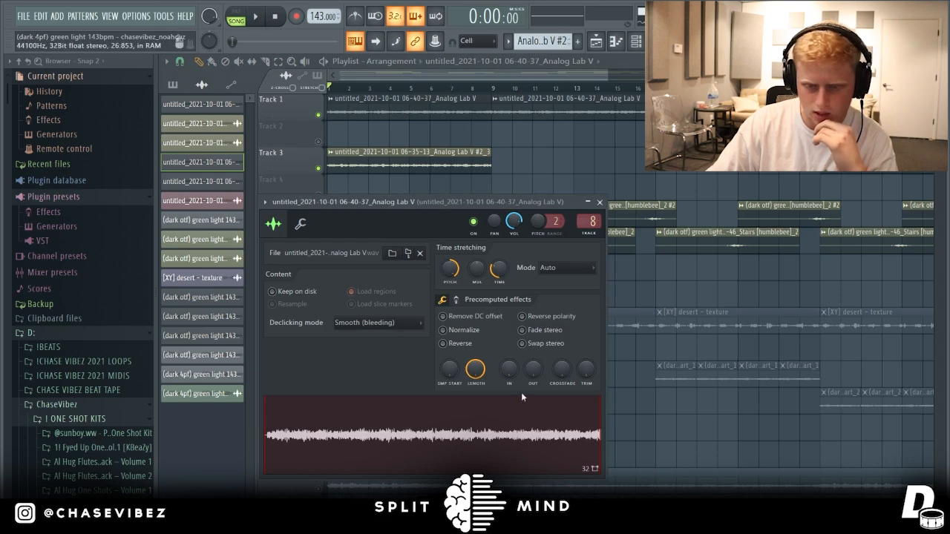
left_click(586, 401)
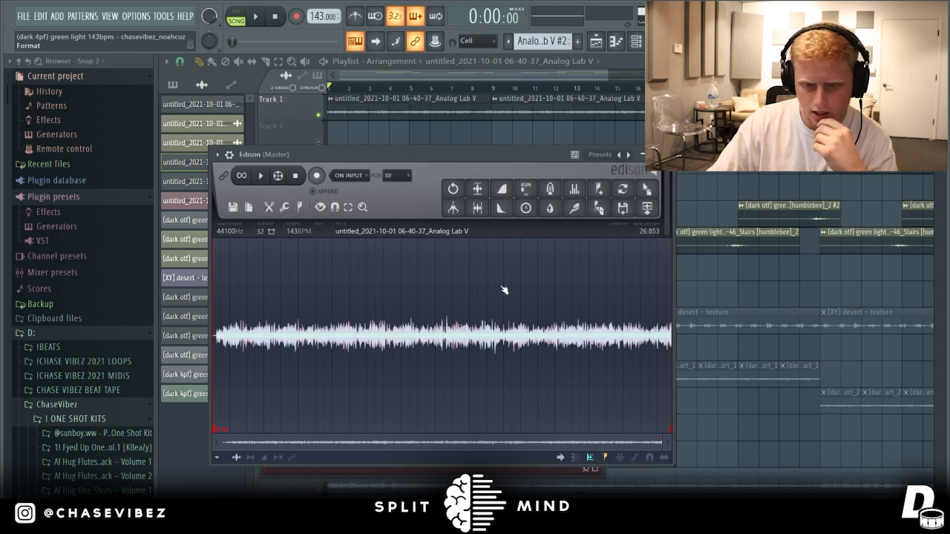
key("Escape")
- Review the sample settings and waveform of the Stairs [humblebee] clip on Track 6 while checking it against the playlist
double_click(374, 240)
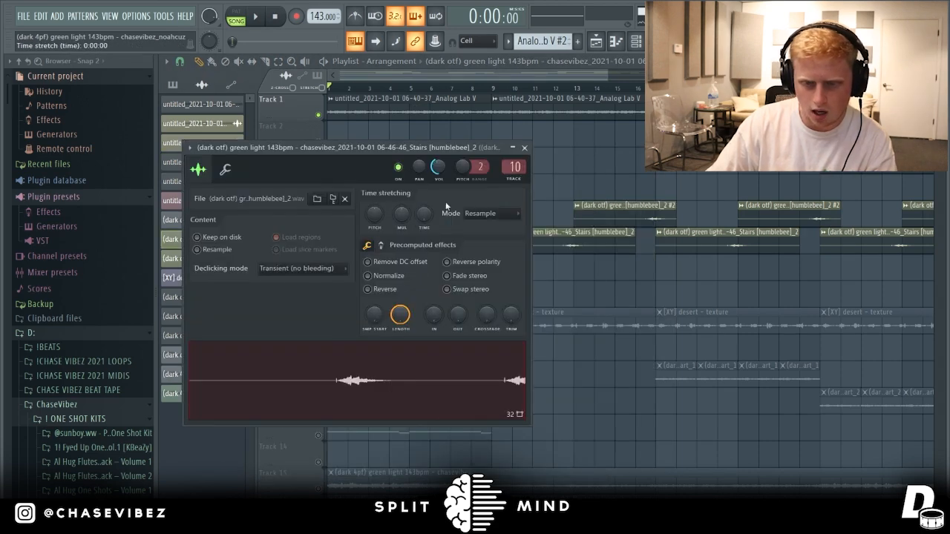
left_click_drag(396, 147, 636, 361)
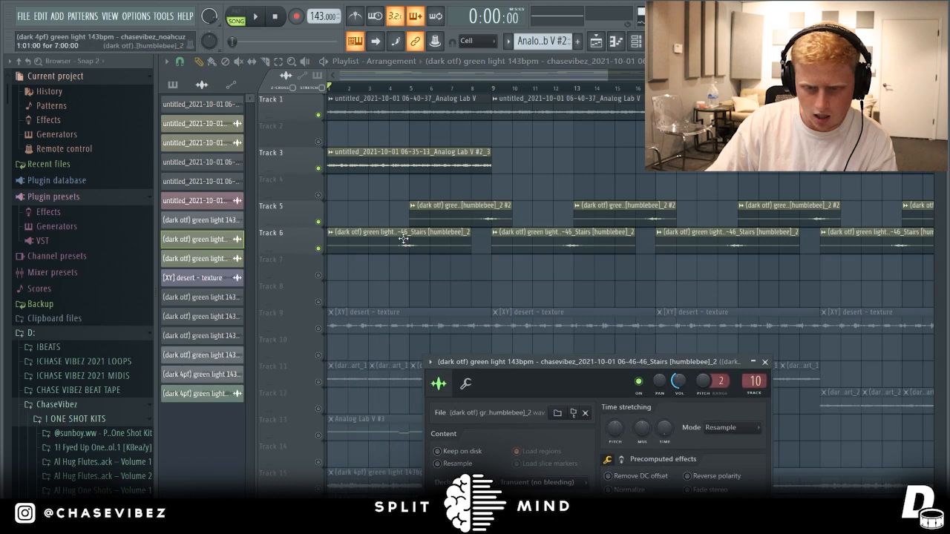
left_click_drag(560, 358, 559, 195)
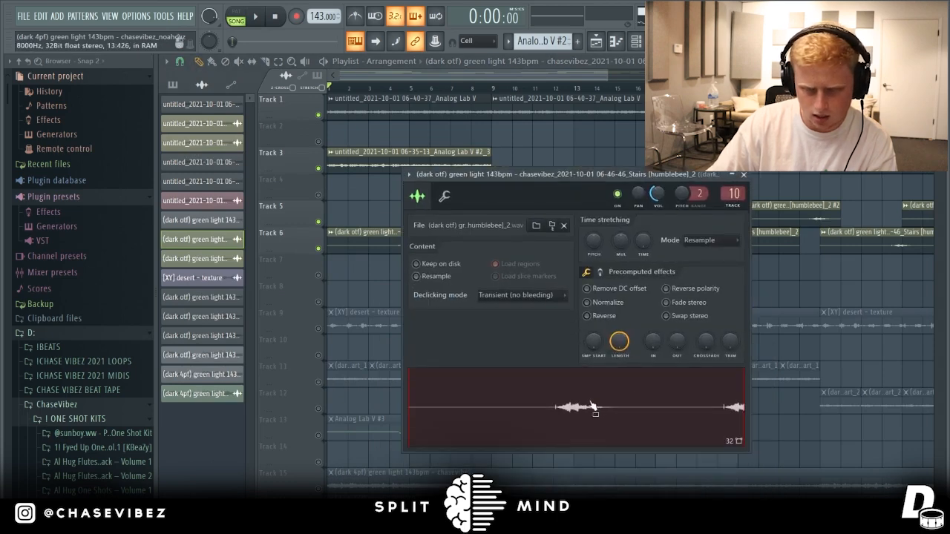
scroll(408, 93, "up", 3)
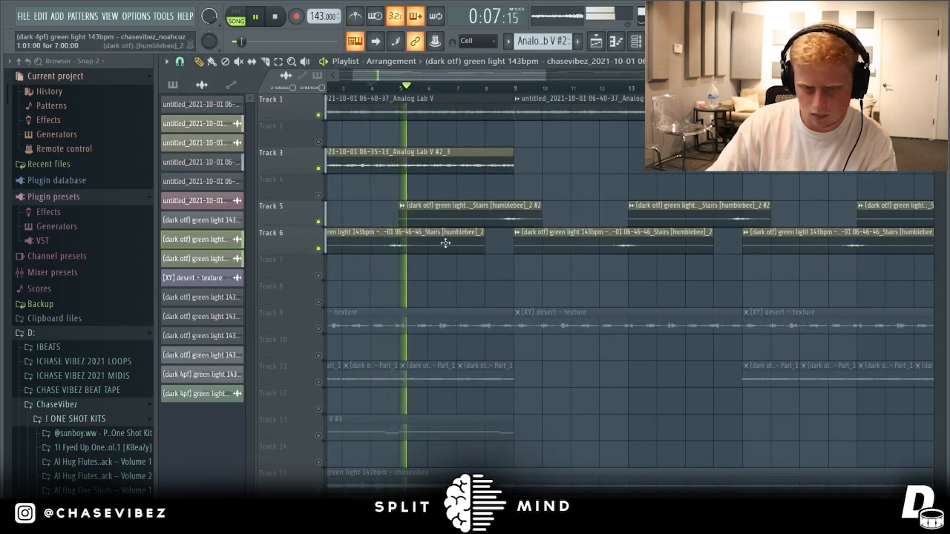
double_click(452, 243)
key("space")
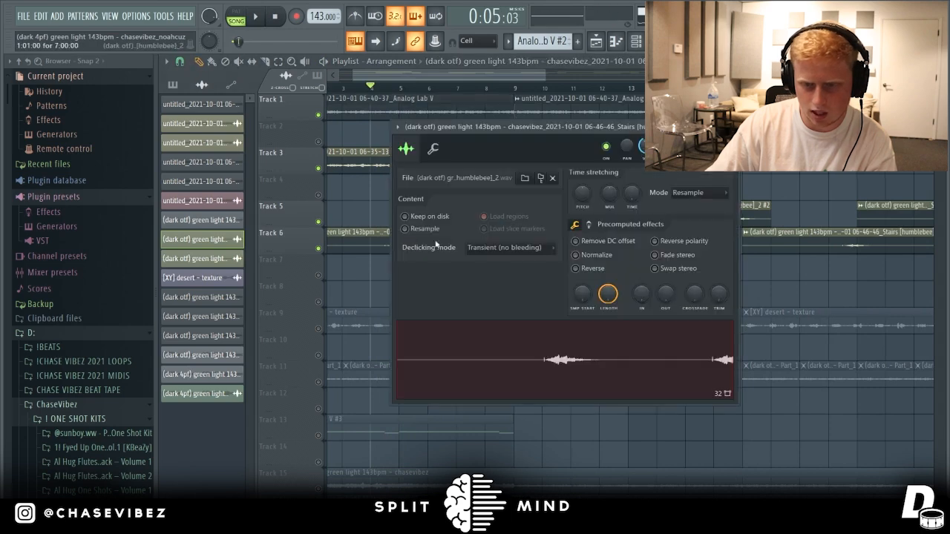
left_click_drag(630, 127, 828, 182)
- Open the Stairs [humblebee] sample from Track 5 in Edison and transfer its audio to the playlist
double_click(483, 217)
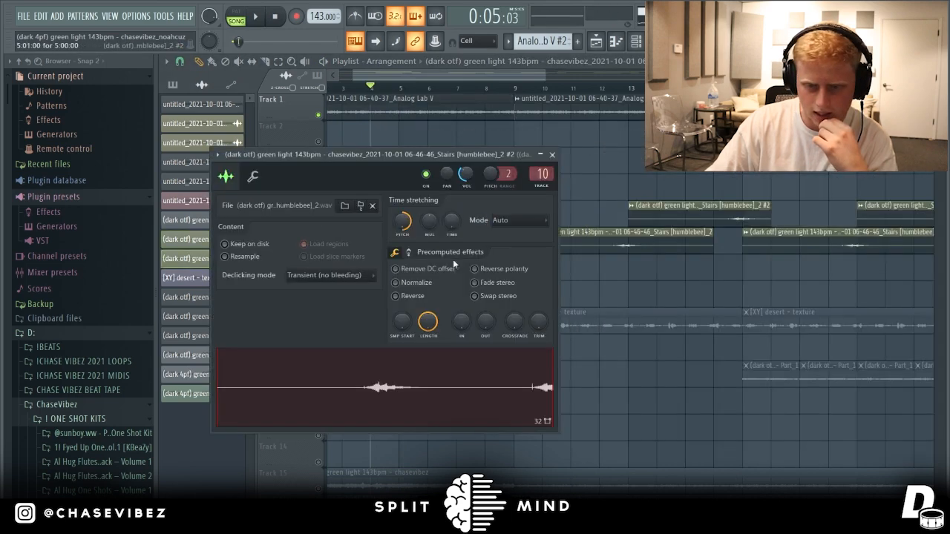
left_click(471, 393)
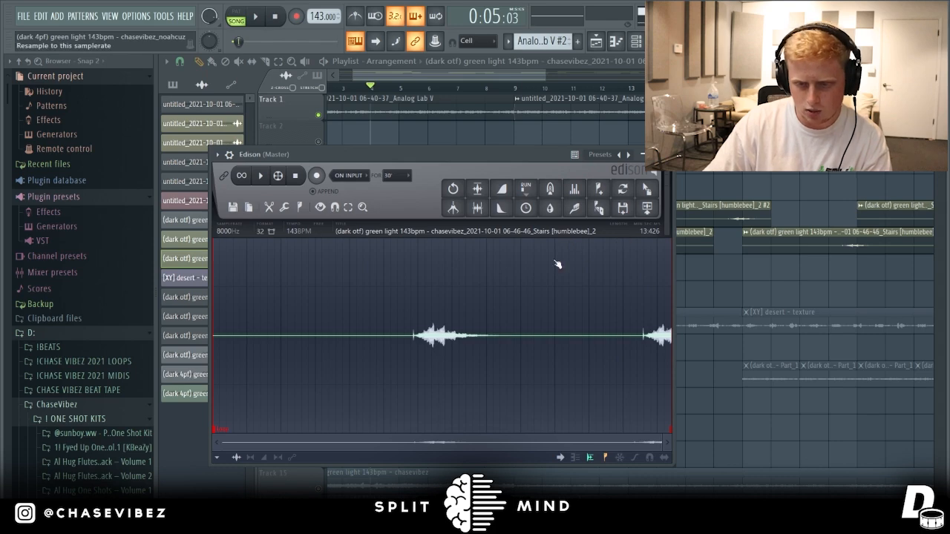
left_click(650, 207)
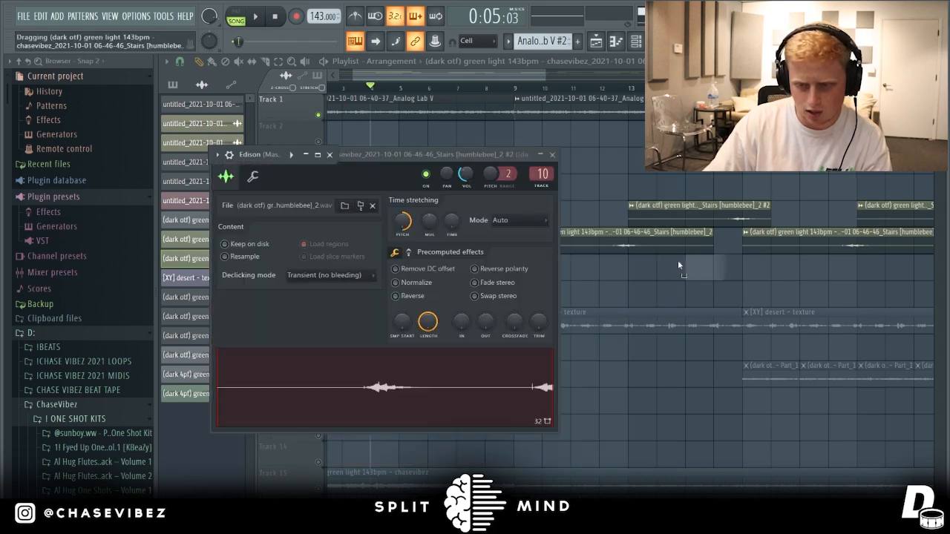
scroll(493, 94, "down", 3)
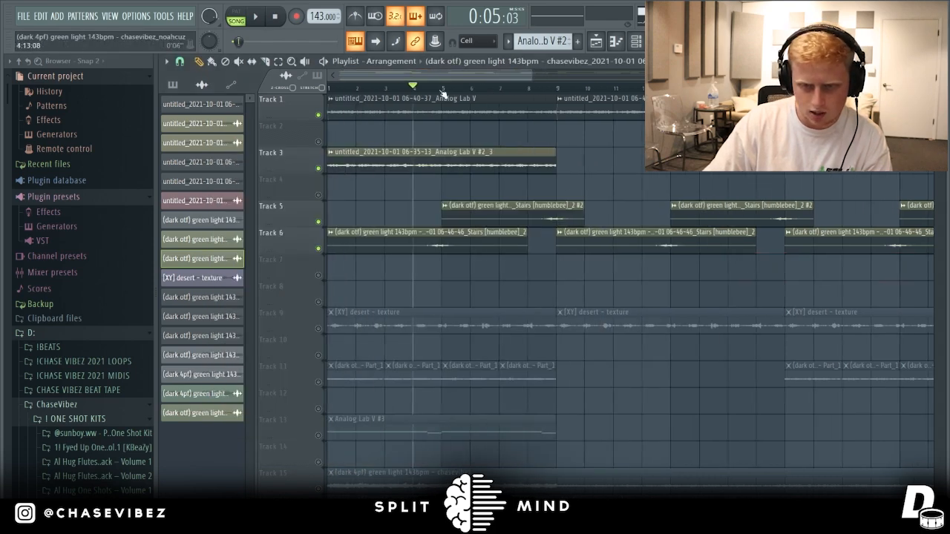
- Play the arrangement and examine the time-stretching pitch shift of the Stairs [humblebee] clip on Track 5
key("space")
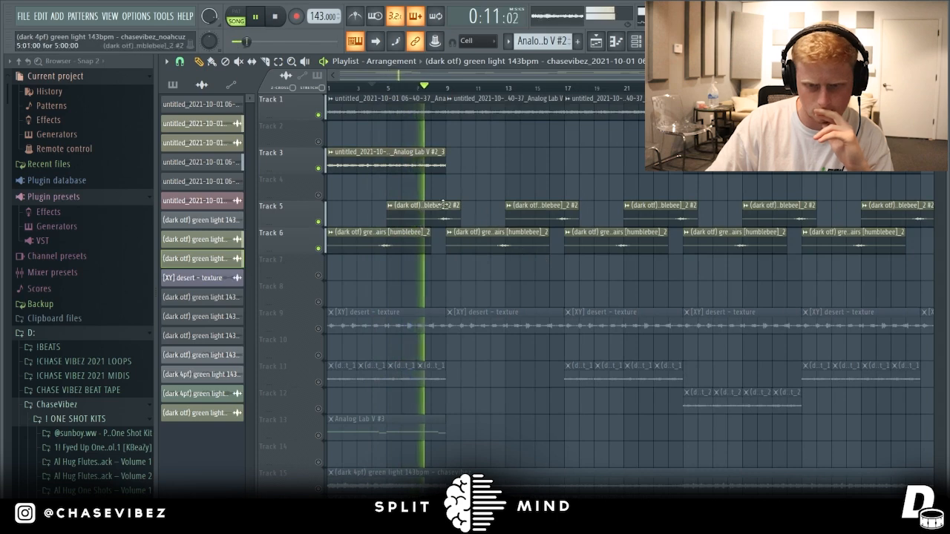
double_click(524, 253)
left_click_drag(420, 162, 469, 169)
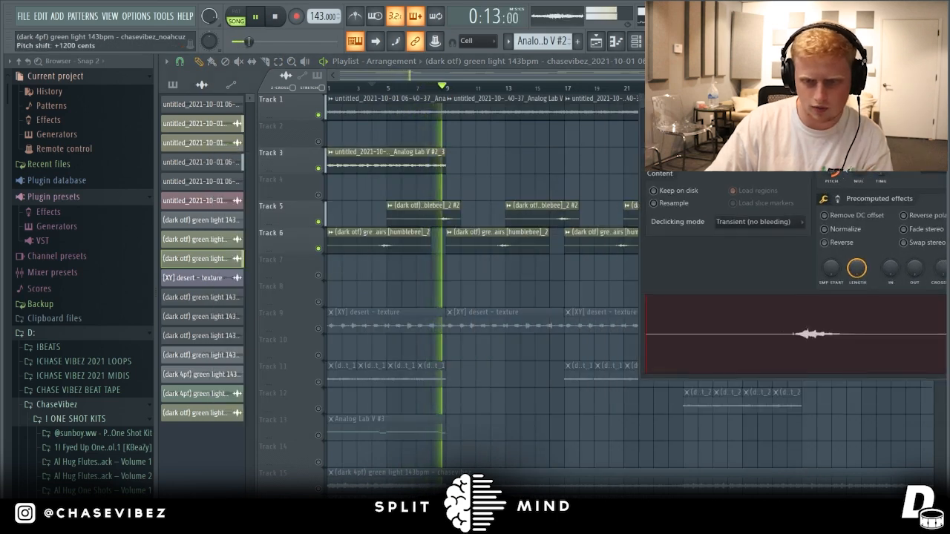
left_click_drag(868, 102, 658, 134)
key("space")
left_click(774, 133)
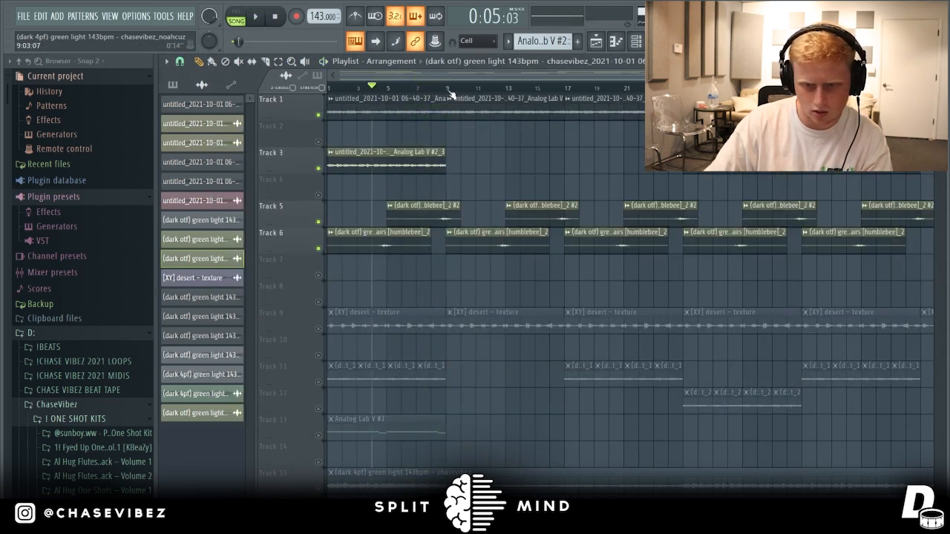
- Select the first eight bars of the playlist and unmute Track 9
left_click_drag(449, 94, 328, 89)
left_click(319, 330)
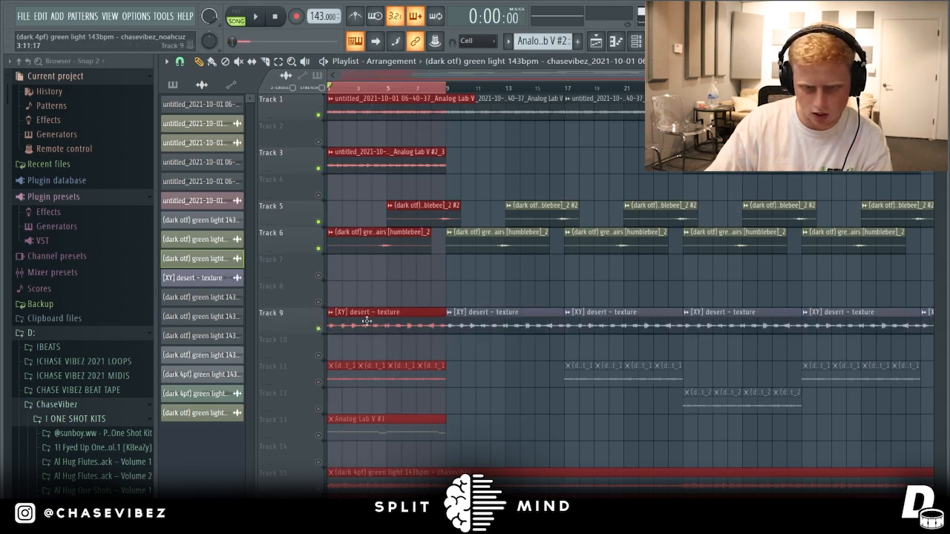
- View the sample settings of the [XY] desert - texture clip while playing the selected bars
double_click(367, 321)
key("space")
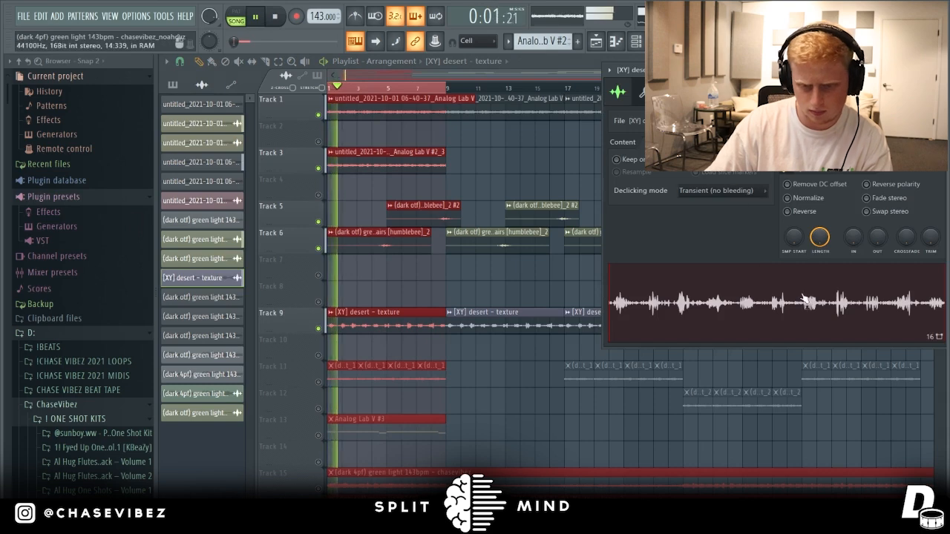
key("Escape")
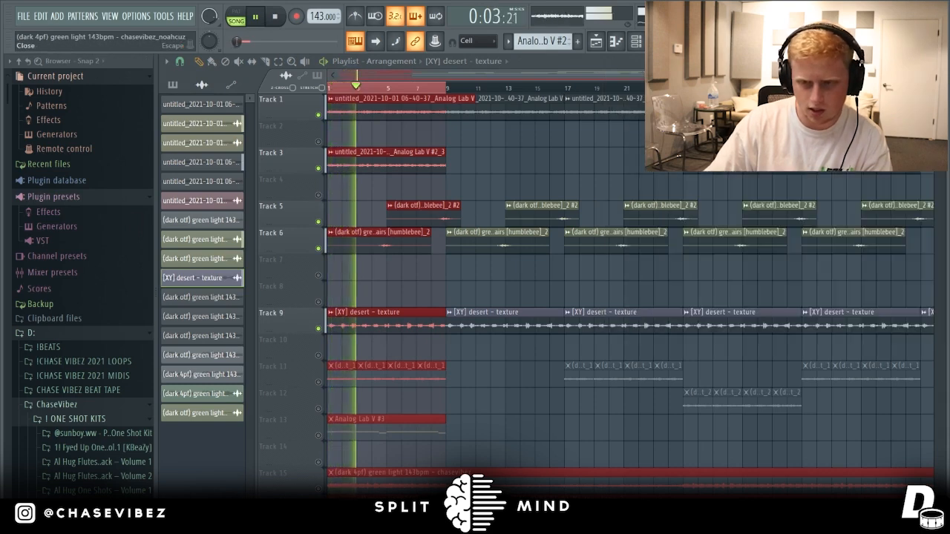
- Examine the FabFilter Pro-Q 3 band-pass curve on the [XY] desert - texture mixer track and return to the playlist
key("F9")
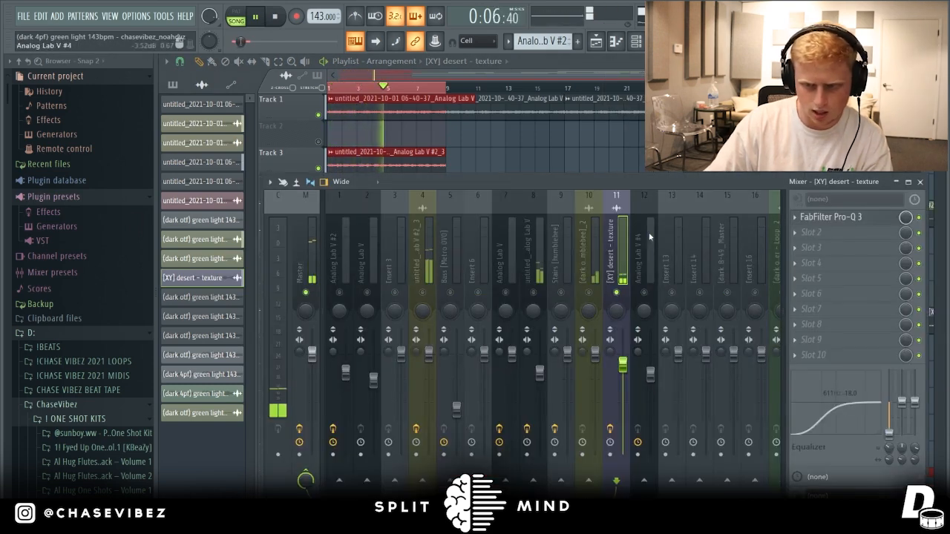
left_click(856, 217)
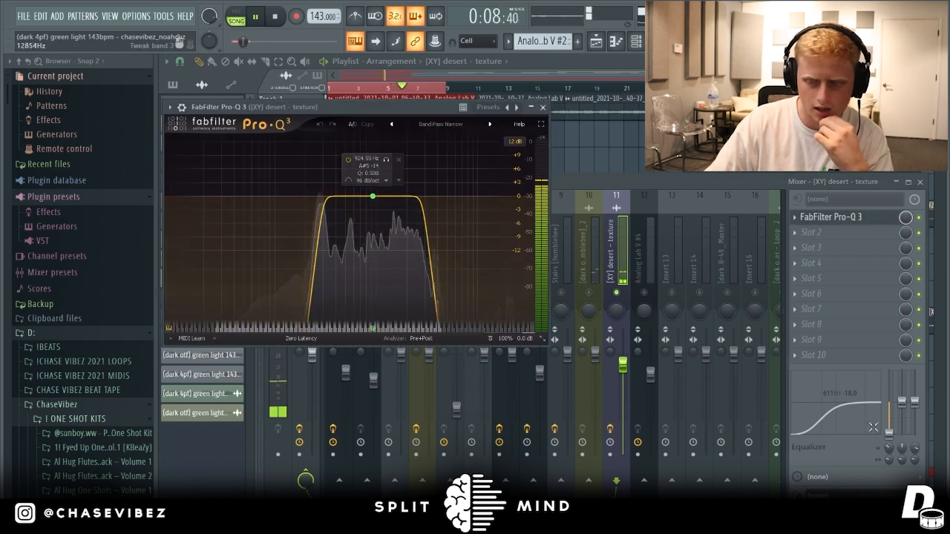
left_click(621, 279)
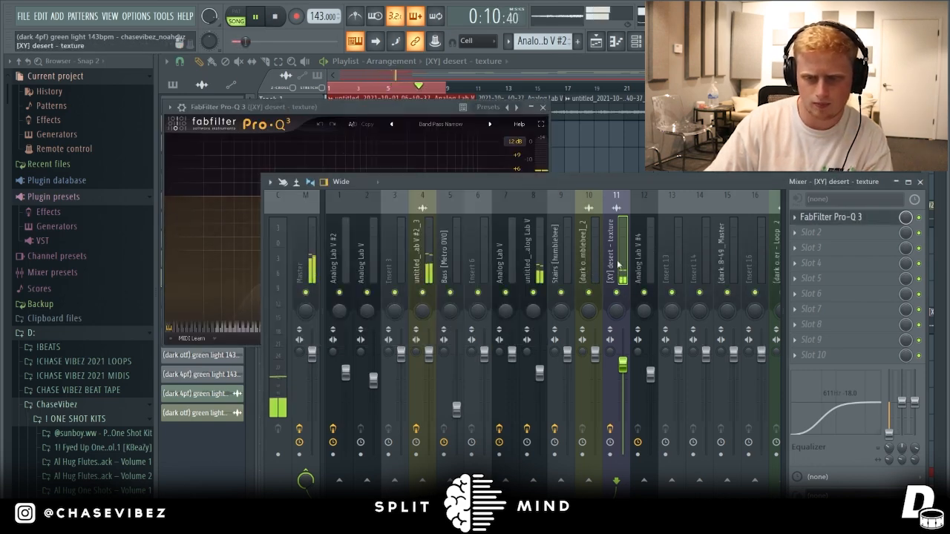
left_click(544, 109)
key("F9")
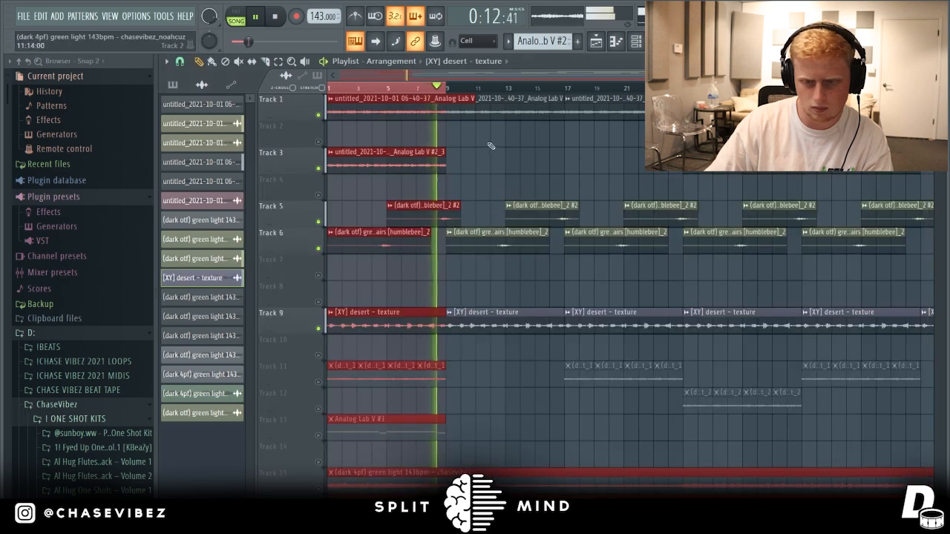
- Stop playback and unmute playlist Track 11 with the Analog Lab V #4 clips
scroll(574, 220, "up", 3)
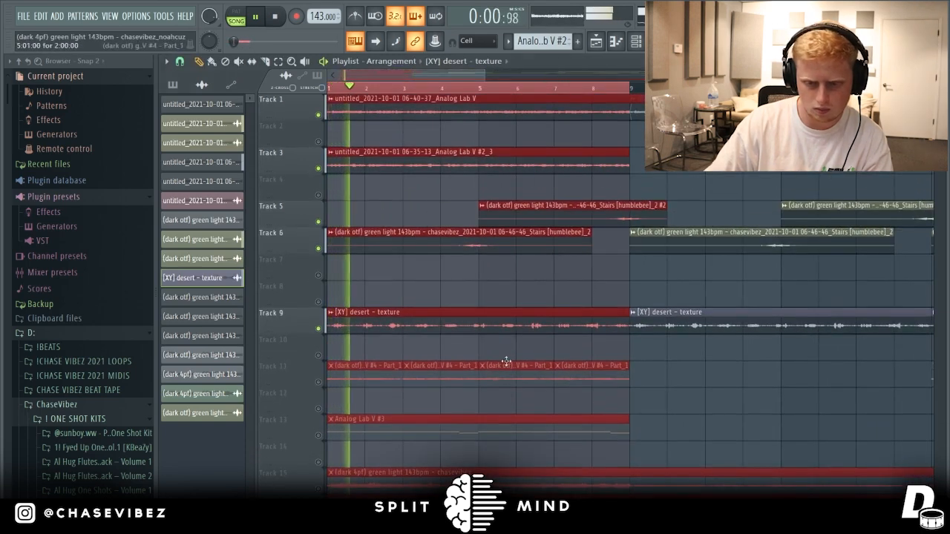
key("space")
left_click(319, 383)
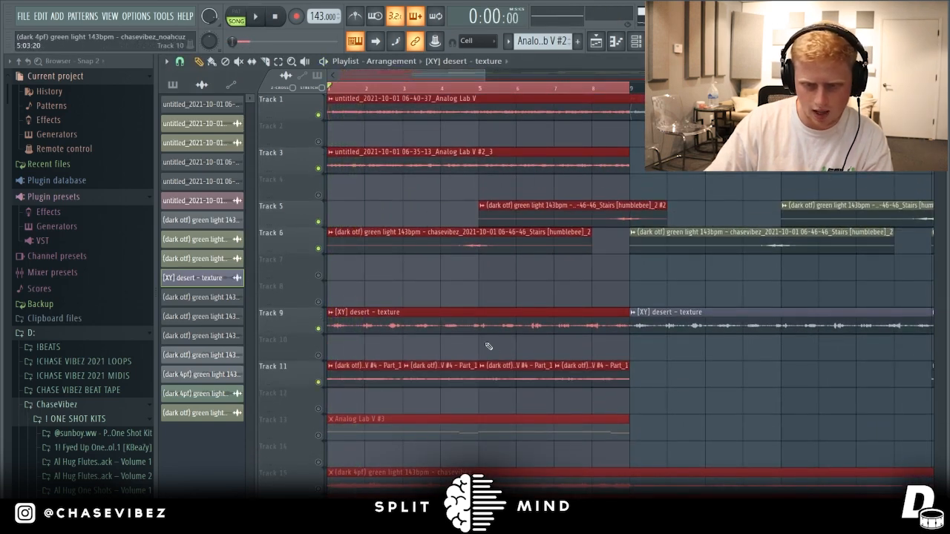
- Switch to the Analog Lab V #4 pattern and open its instrument from the channel rack
left_click(636, 41)
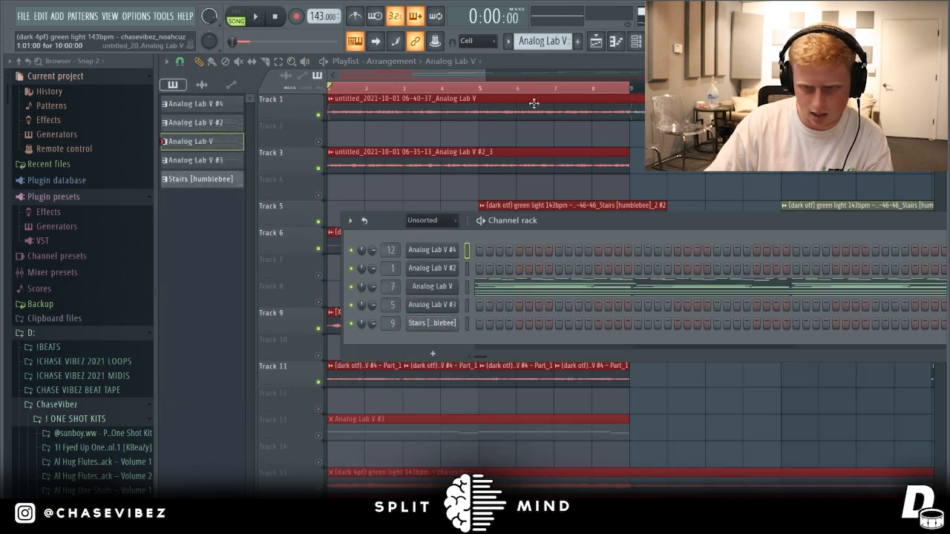
scroll(538, 40, "up", 2)
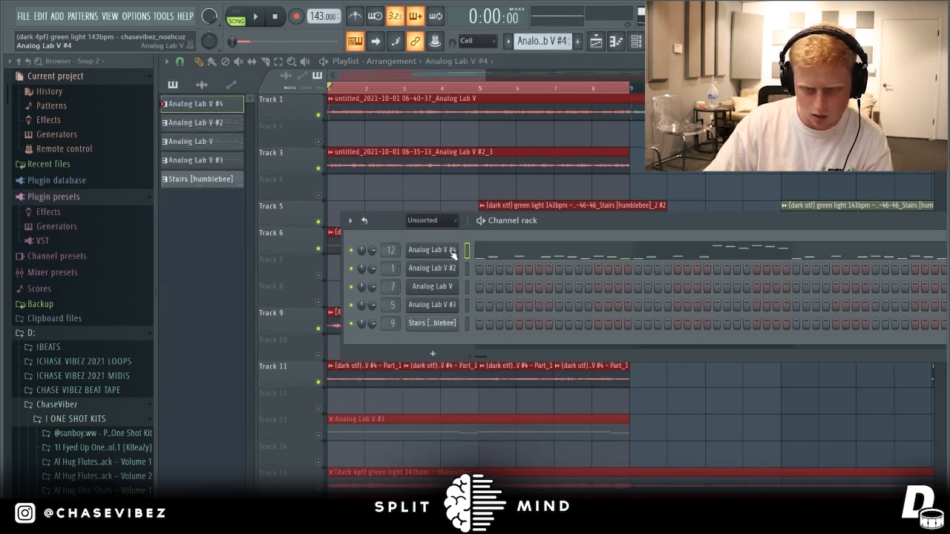
left_click(456, 253)
left_click_drag(577, 110, 572, 102)
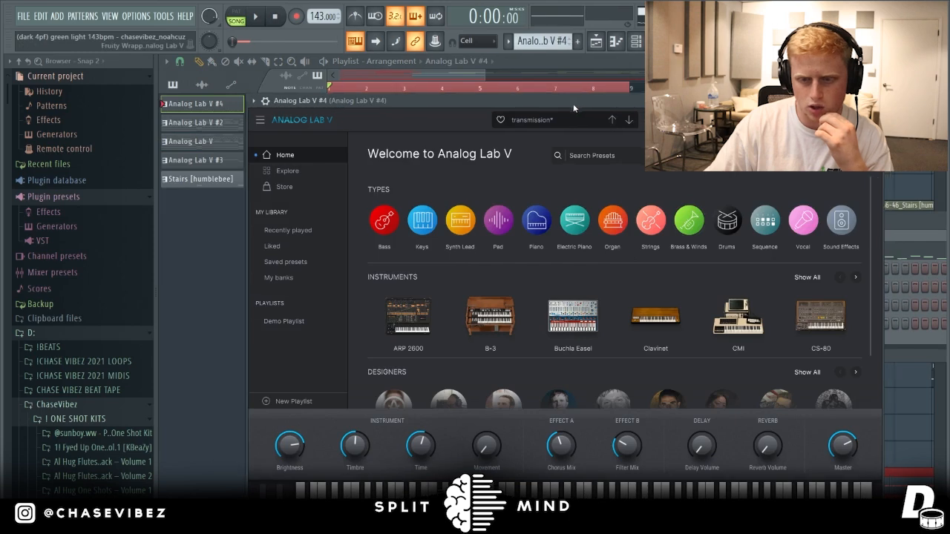
- Show the ANTI-MATTER bank's presets in Analog Lab V and close the instrument
left_click(307, 276)
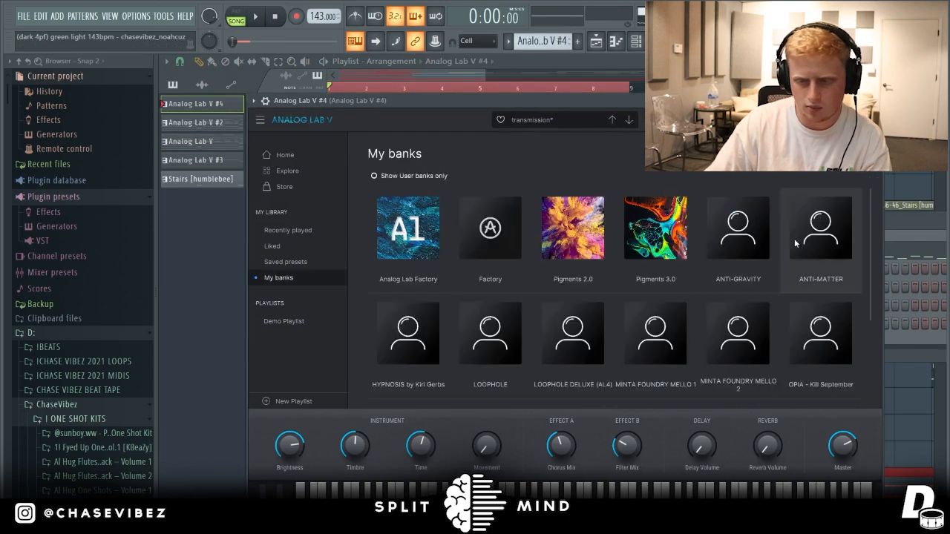
left_click(705, 274)
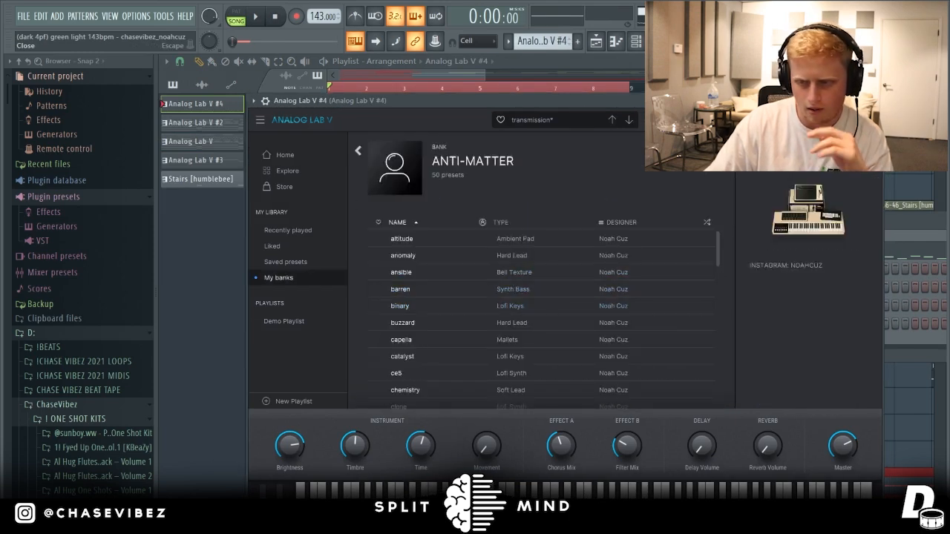
left_click(874, 100)
- Open the Analog Lab V #4 notes in the piano roll, audition the pattern and examine the first bars closely
left_click(618, 303)
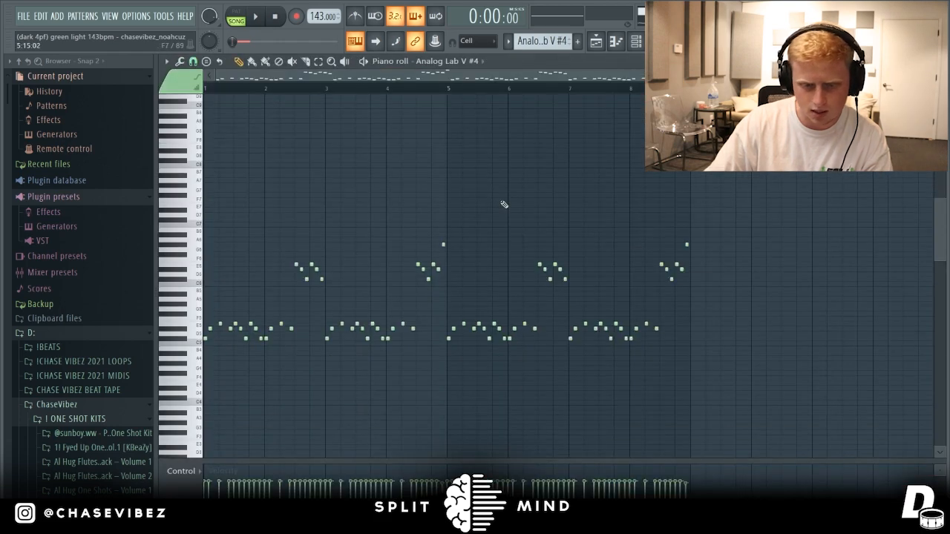
key("space")
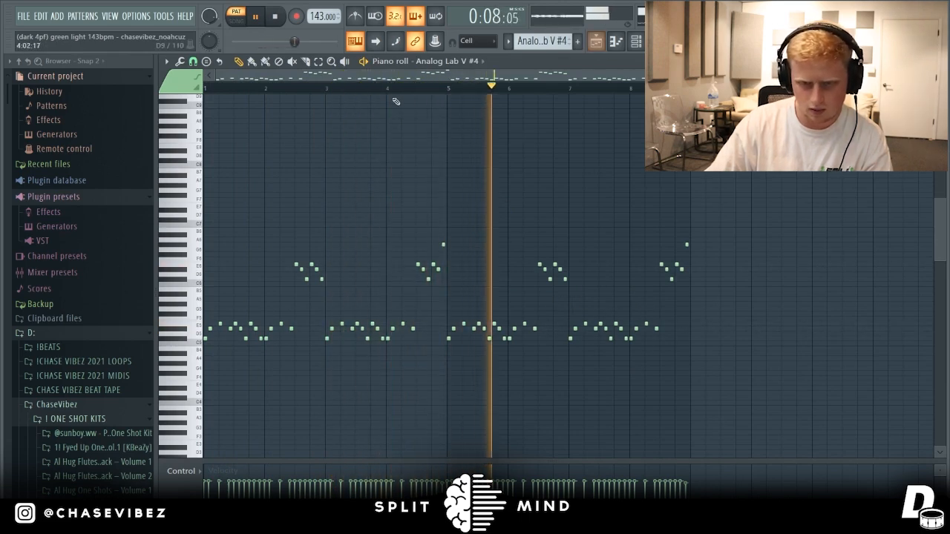
key("space")
scroll(302, 96, "up", 2)
scroll(302, 96, "up", 2)
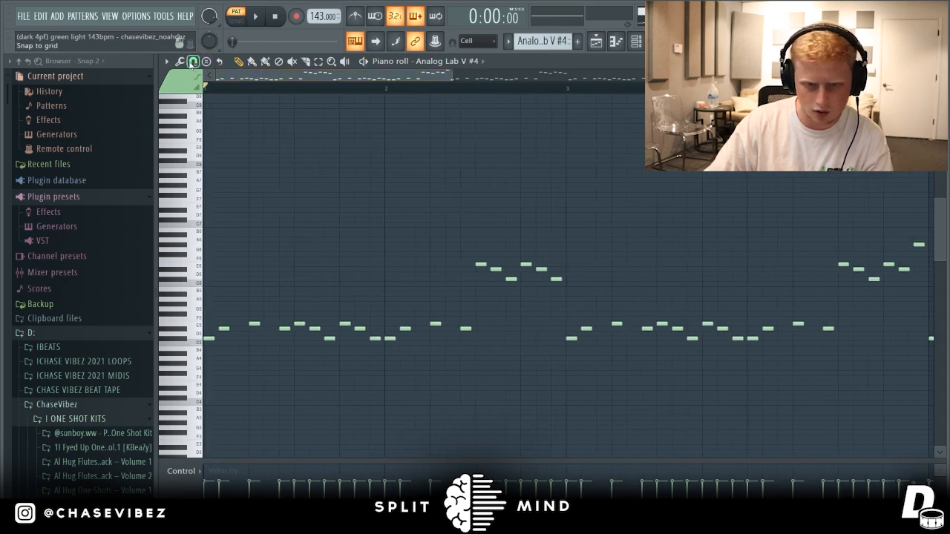
- Examine the closing high notes of the Analog Lab V #4 phrases before bars 3 and 5
scroll(373, 80, "right", 3)
left_click_drag(339, 385, 221, 218)
left_click_drag(694, 405, 431, 260)
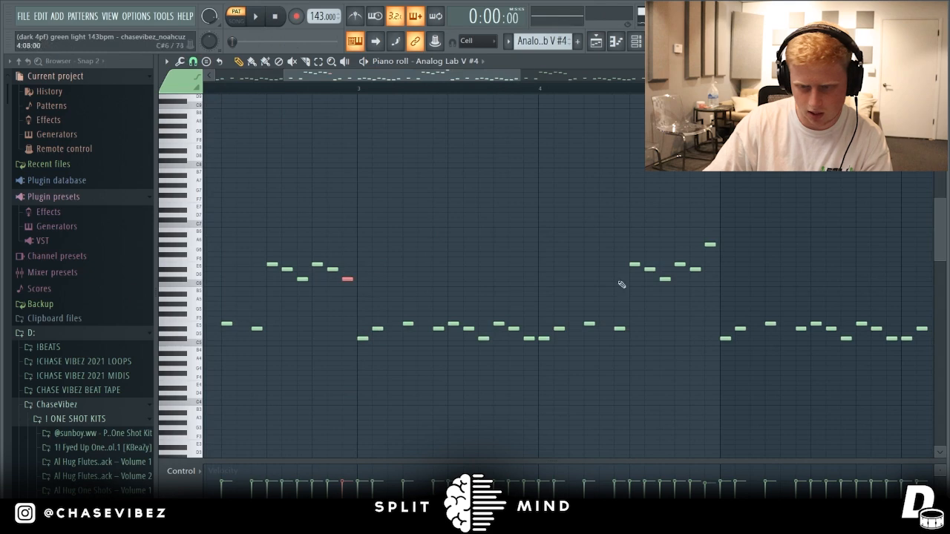
left_click(185, 241)
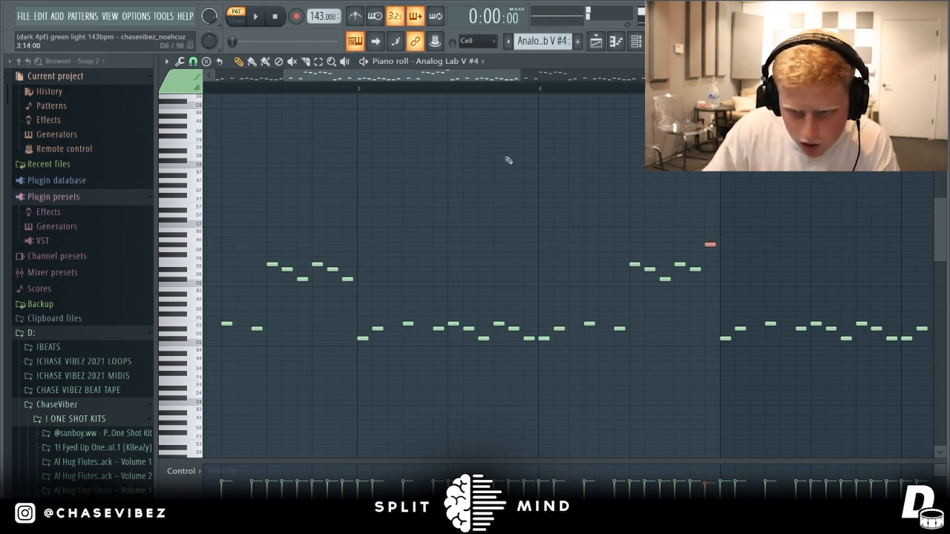
- Return to the playlist, review the Master track's effects in the mixer and hide the mixer
left_click(597, 43)
key("F9")
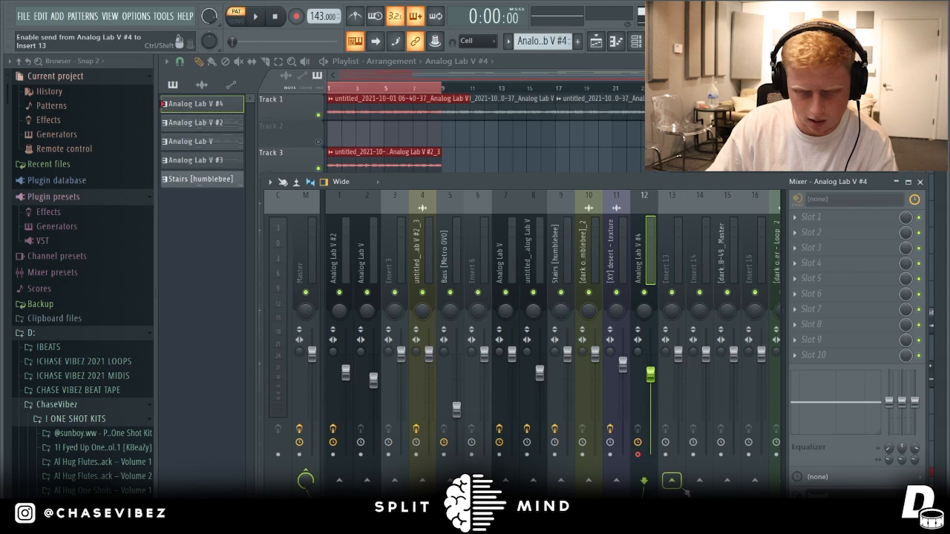
left_click(305, 478)
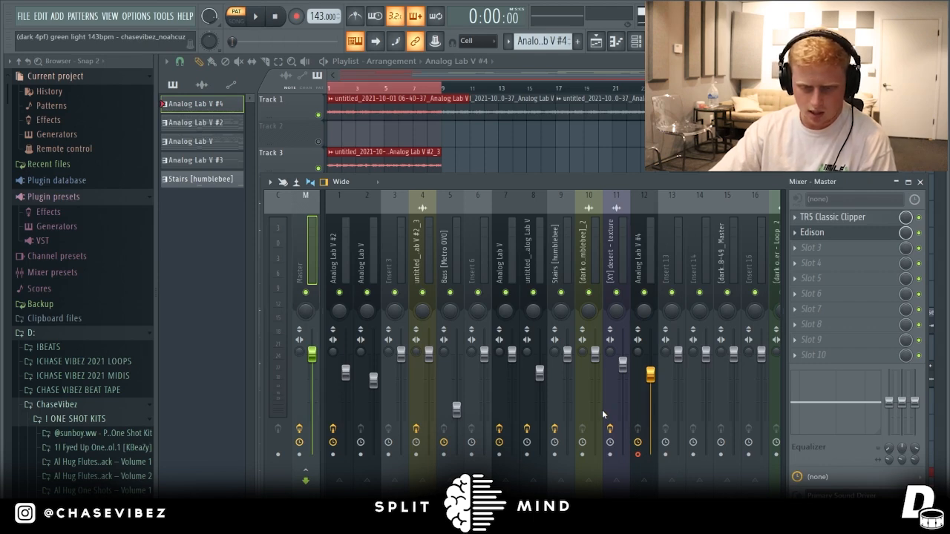
key("F9")
- Copy the Track 3 Analog Lab V #2_3 clip onto Track 8, unmute that track and reverse the copy as a unique clip
left_click_drag(445, 170, 420, 305)
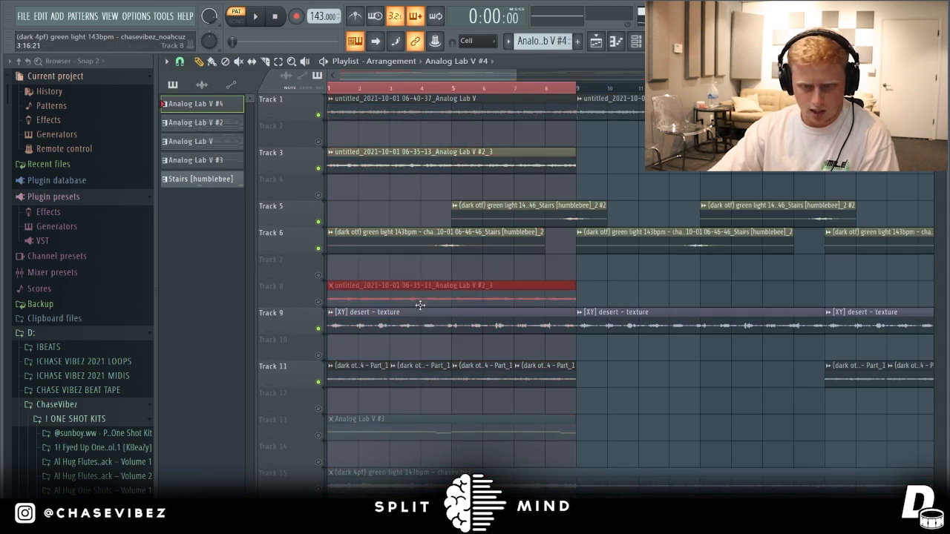
left_click(319, 303)
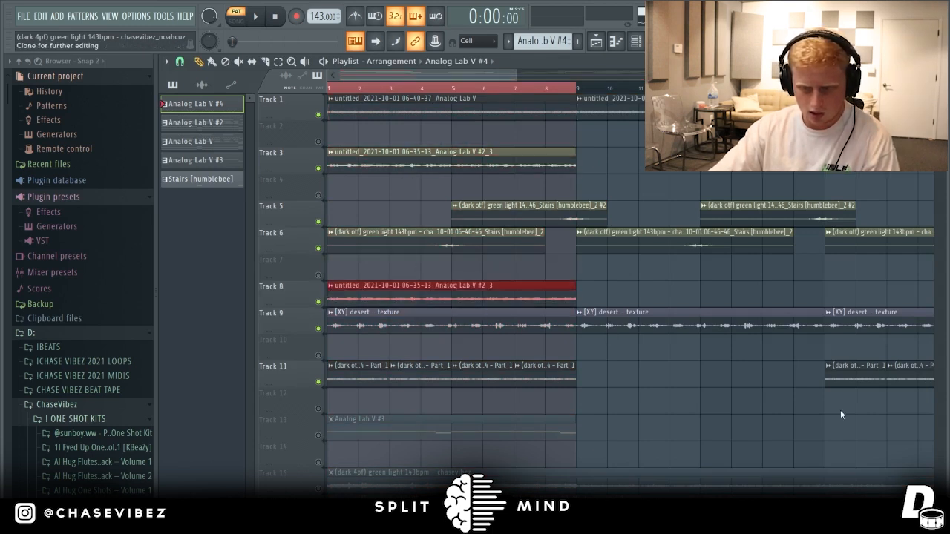
double_click(454, 301)
left_click(459, 359)
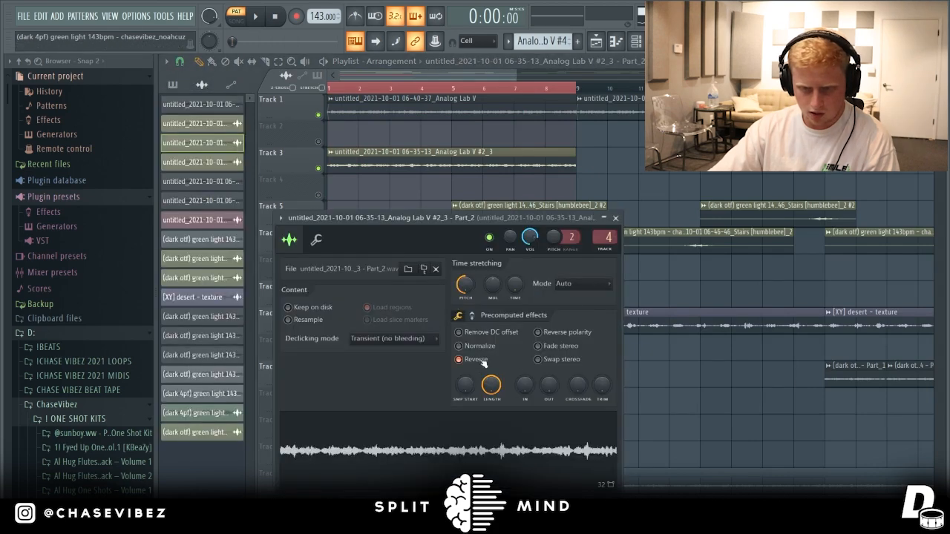
left_click(617, 219)
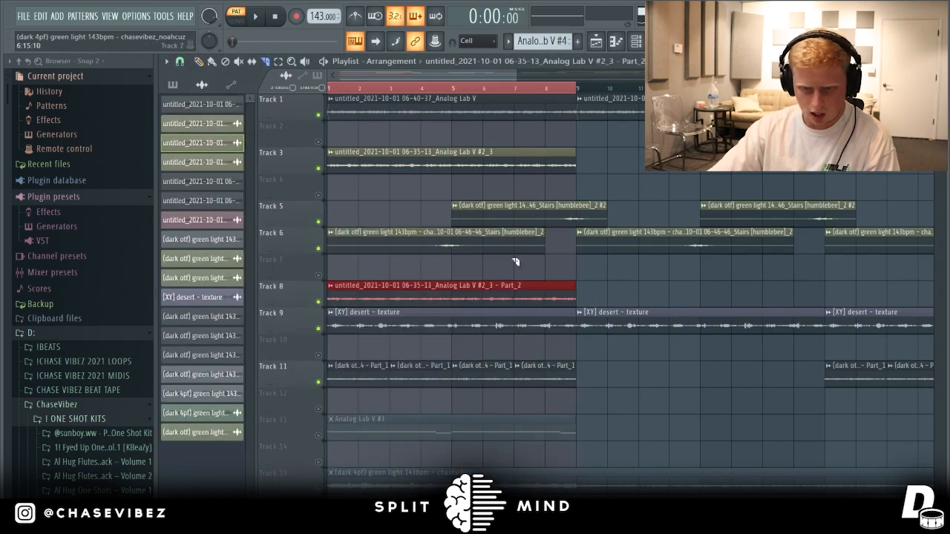
- Slice the reversed Track 8 clip into two-bar pieces and rearrange them in reverse order on Track 9, moving its first desert texture clip to Track 10
left_click_drag(514, 255, 502, 301)
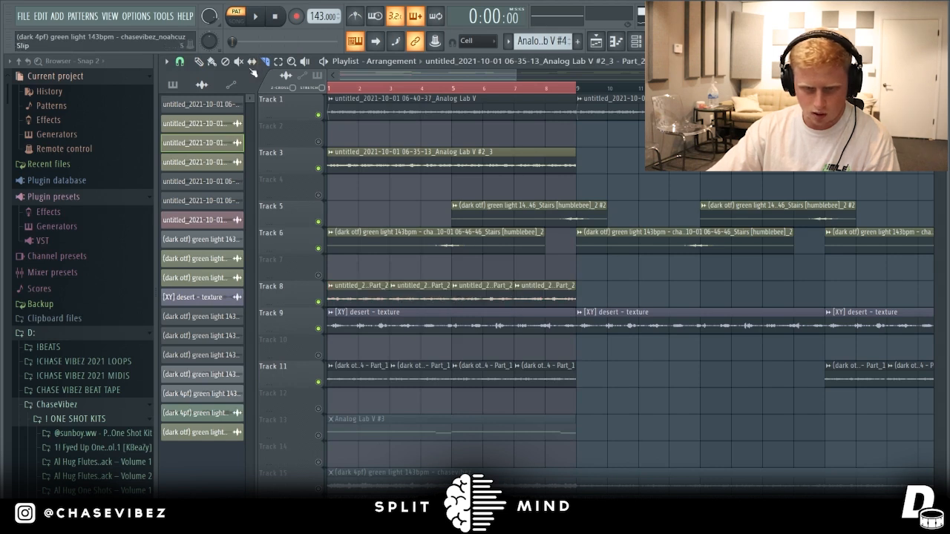
left_click_drag(537, 325, 537, 339)
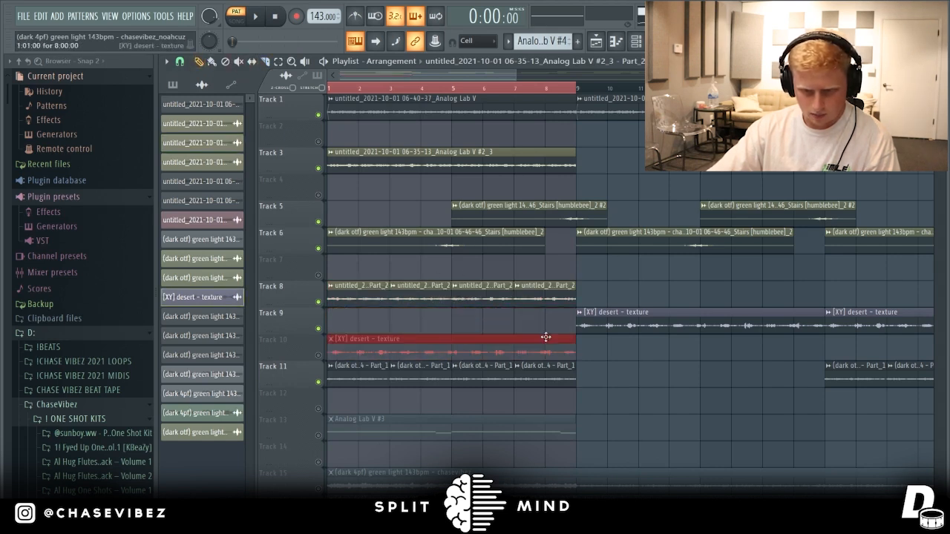
left_click_drag(546, 289, 376, 329)
left_click_drag(473, 295, 414, 329)
left_click_drag(411, 294, 484, 327)
left_click_drag(357, 300, 543, 327)
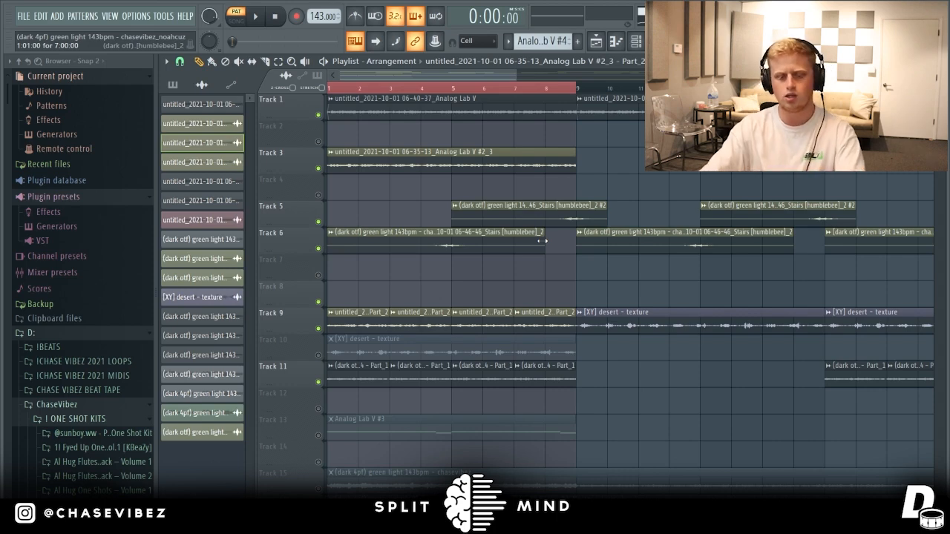
- Undo the reversed-clip demonstration back to before the clip was copied to Track 8
key("ctrl+z")
key("ctrl+z")
key("ctrl+z")
key("ctrl+alt+z")
key("ctrl+alt+z")
key("ctrl+alt+z")
key("ctrl+alt+z")
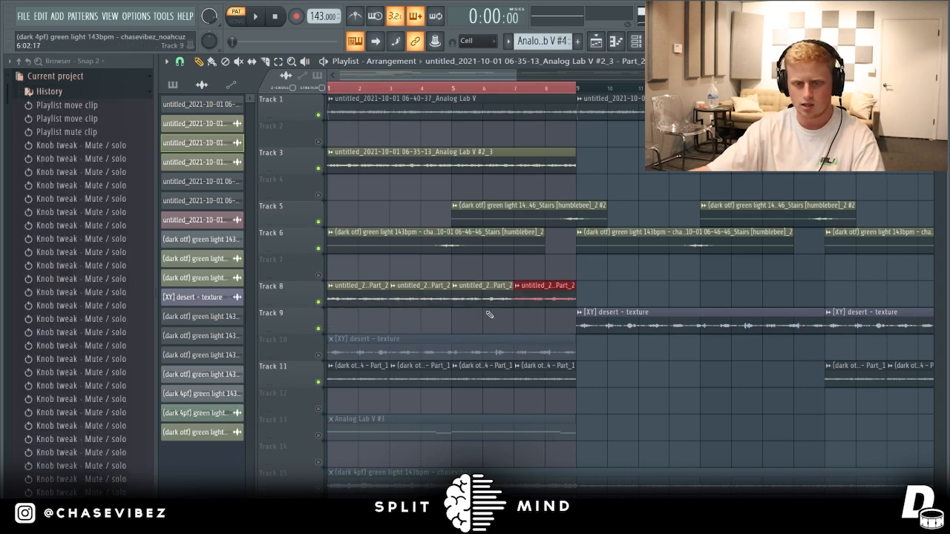
key("ctrl+alt+z")
key("ctrl+alt+z")
key("ctrl+alt+z")
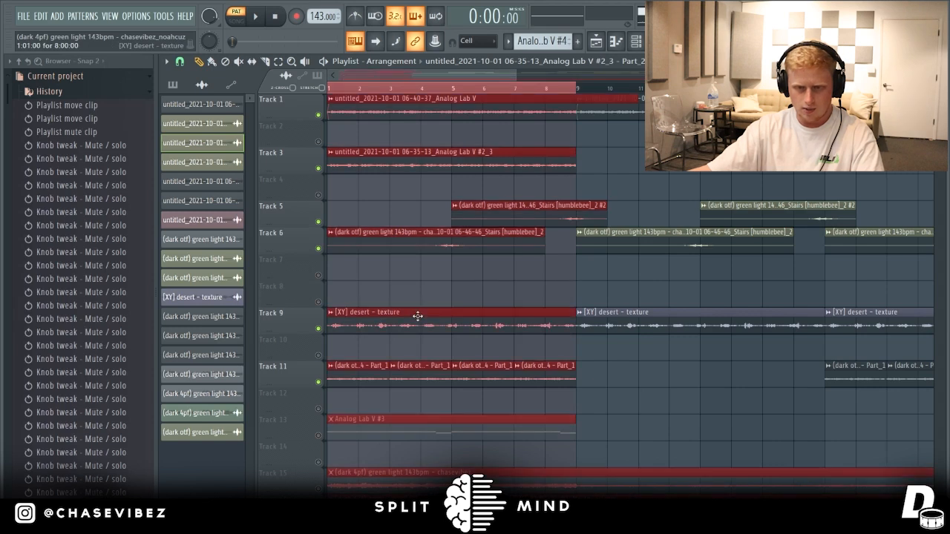
- Solo Track 11, play it in song mode and view the sample settings of its Analog Lab V #4 Part_1 clip
right_click(319, 383)
key("space")
key("l")
key("space")
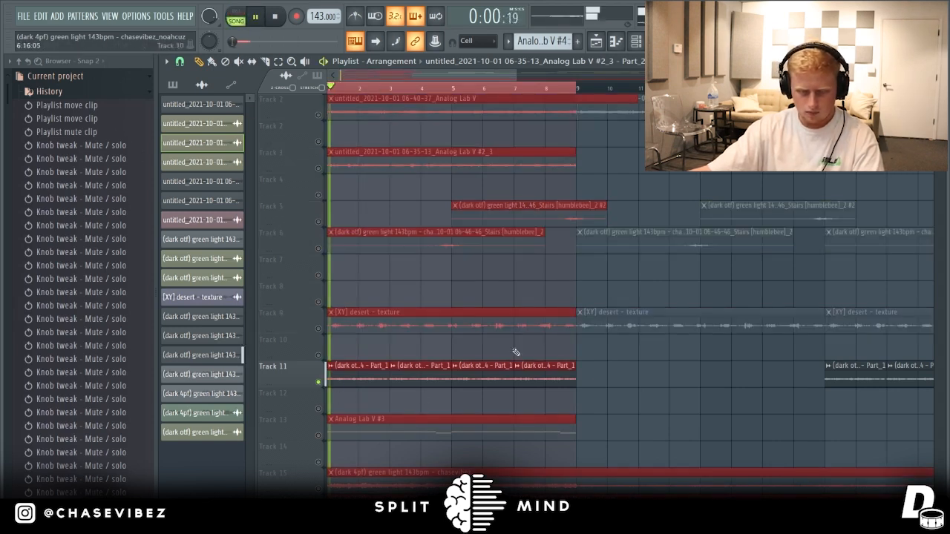
double_click(464, 371)
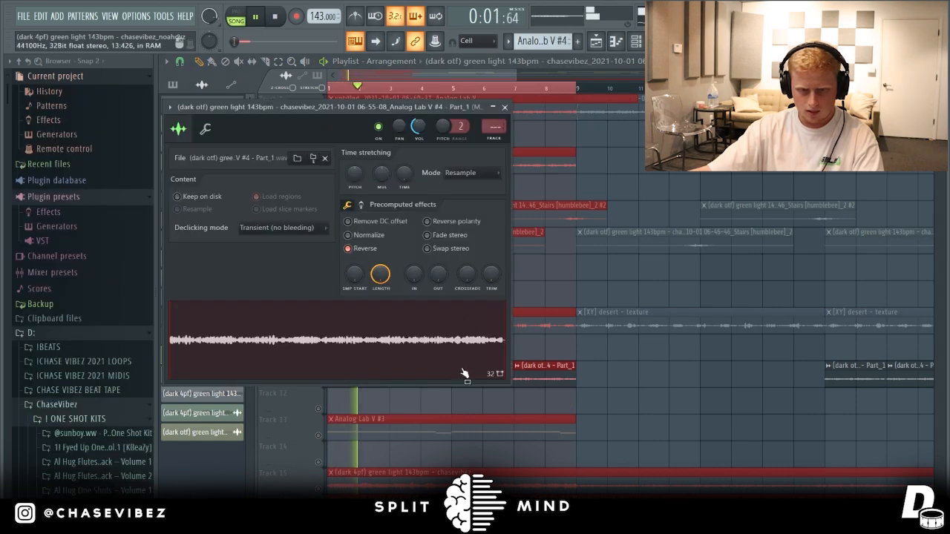
left_click(505, 107)
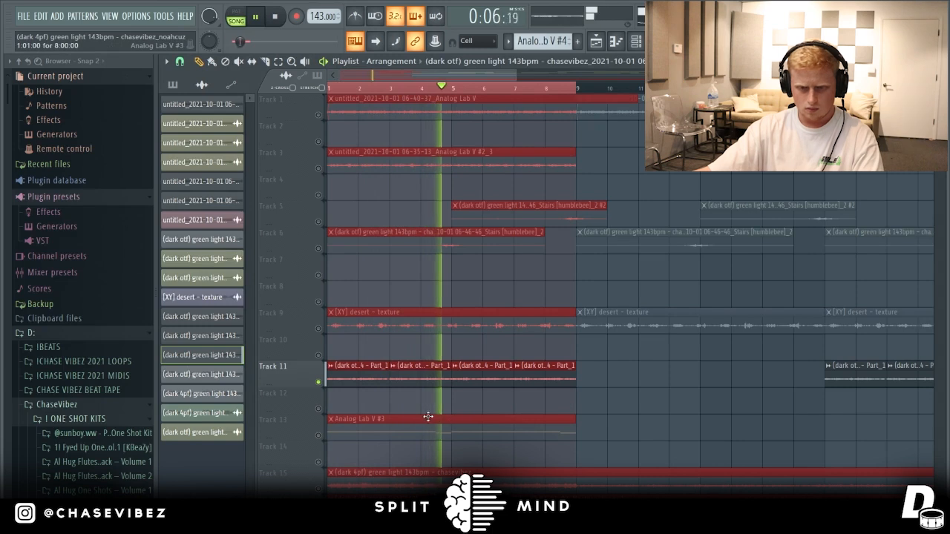
- Unsolo Track 11, mute Track 13, and play through the eight-bar loop before stopping
right_click(321, 383)
key("space")
left_click(318, 436)
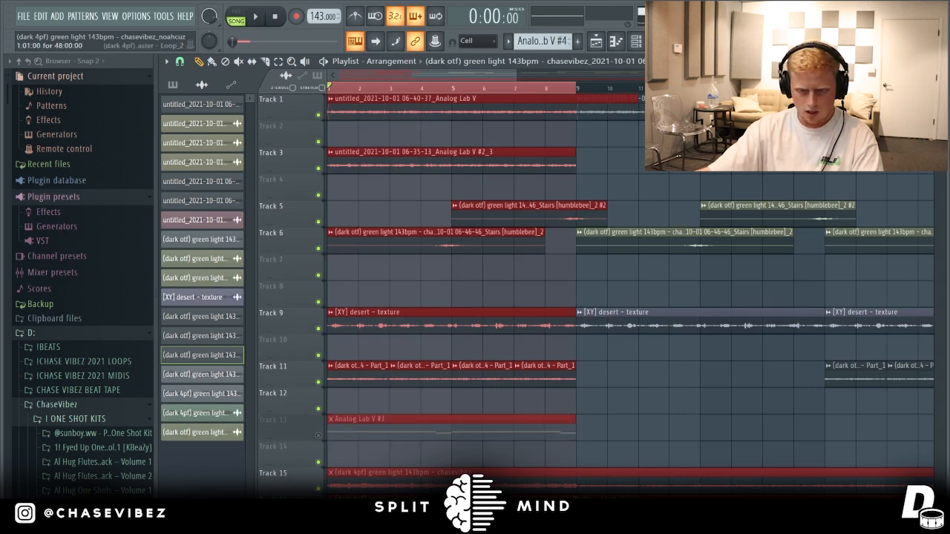
scroll(534, 371, "down", 3)
scroll(539, 403, "up", 3)
key("space")
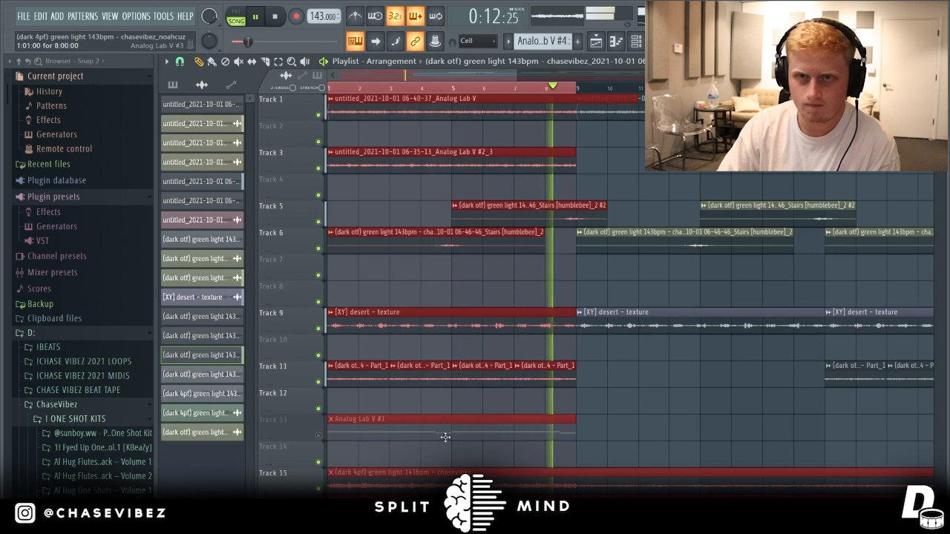
key("space")
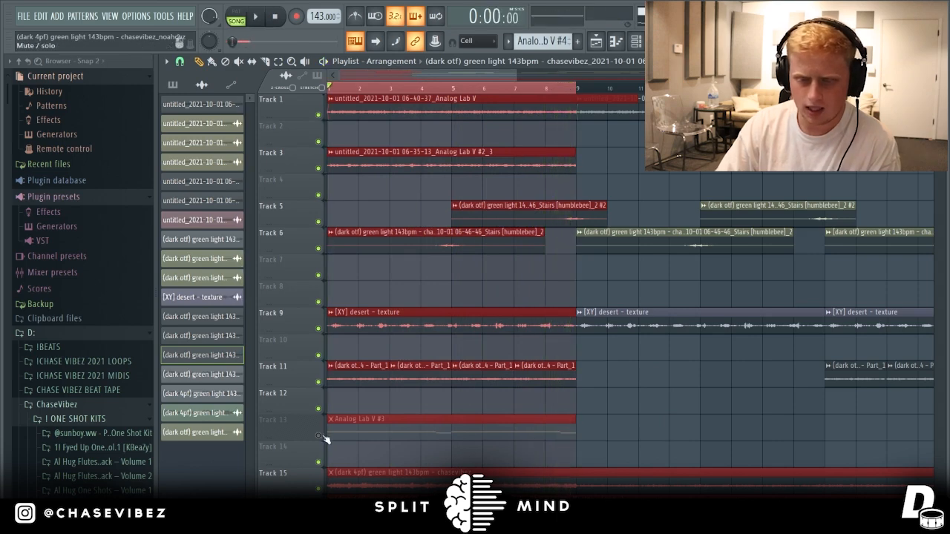
- Open the Analog Lab V #3 pattern's notes and view its Infinity preset and My banks in Analog Lab V before closing the instrument
double_click(483, 431)
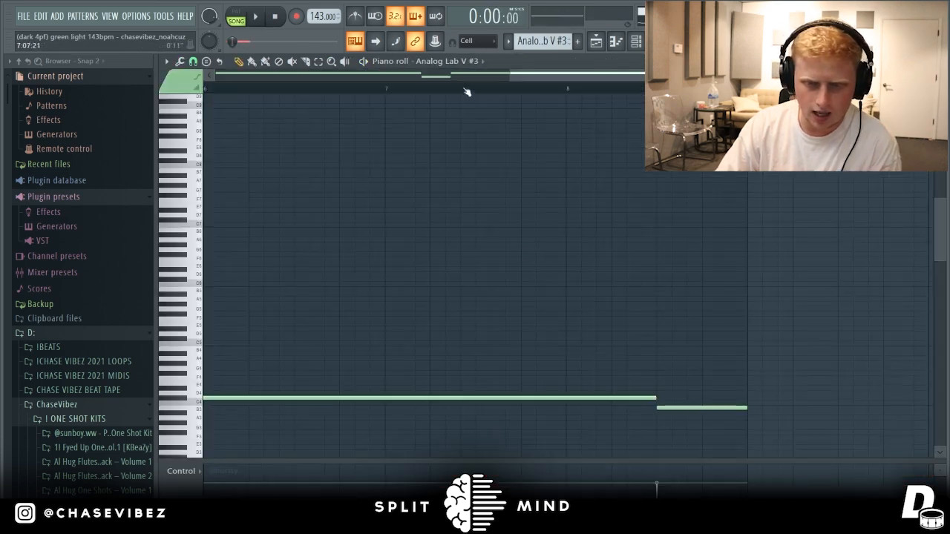
left_click(636, 41)
left_click(442, 305)
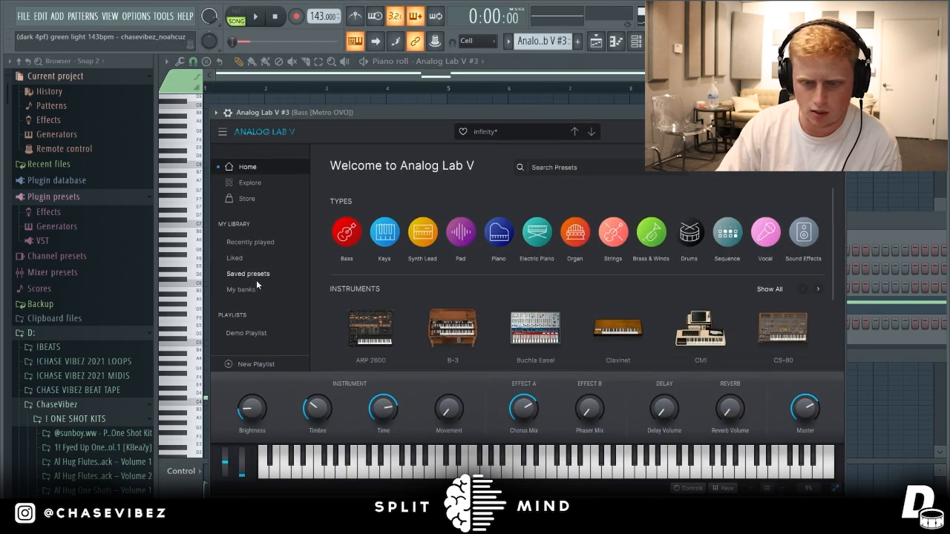
left_click(242, 289)
left_click(837, 112)
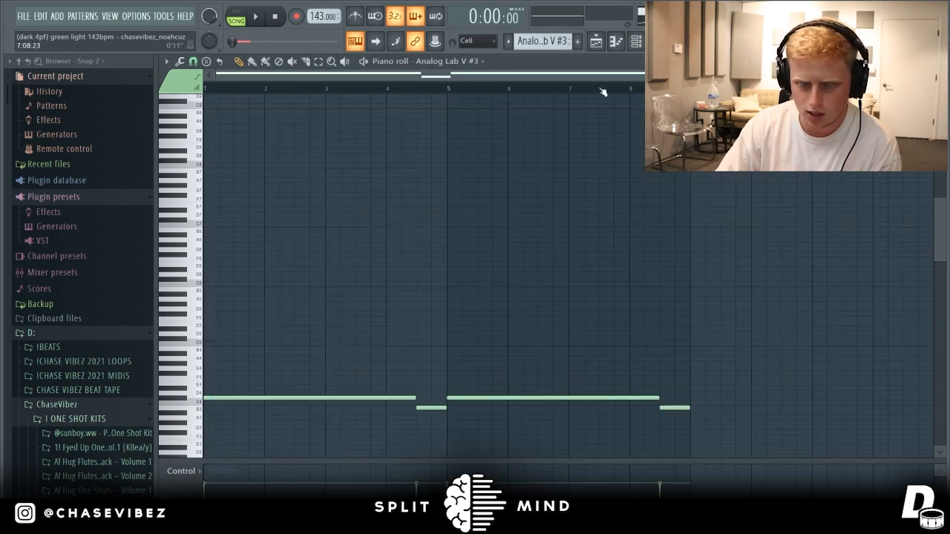
- Play the song over the Analog Lab V #3 notes and raise the Bass [Metro OVO] mixer volume to 62%
key("space")
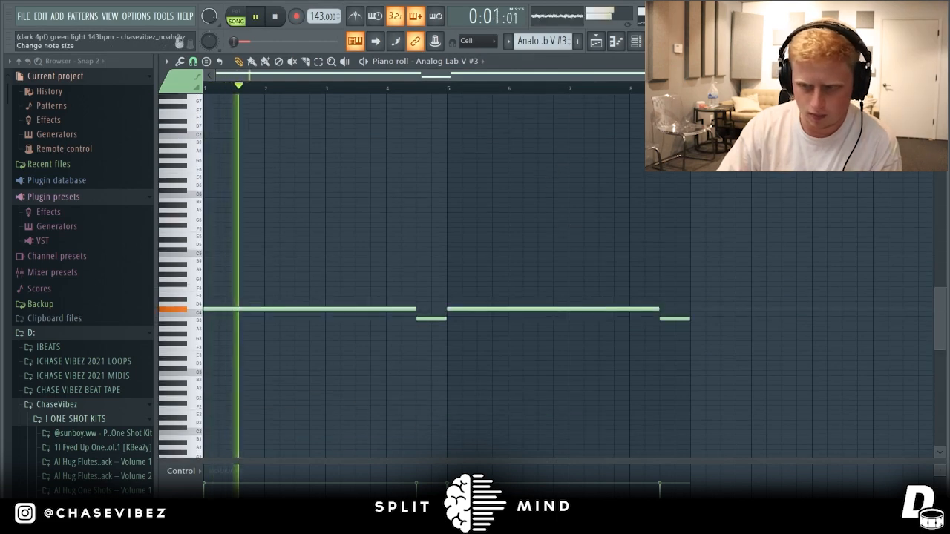
scroll(567, 226, "up", 2)
key("F9")
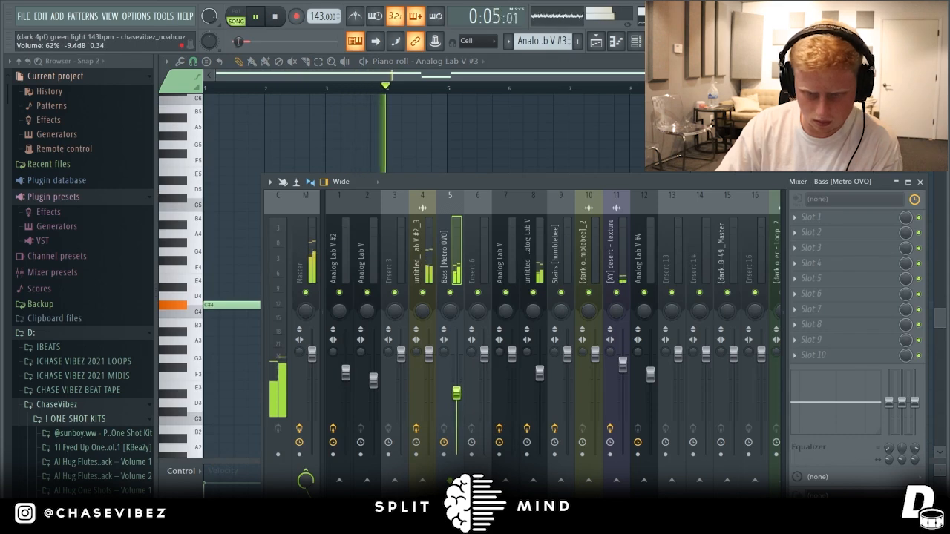
key("F9")
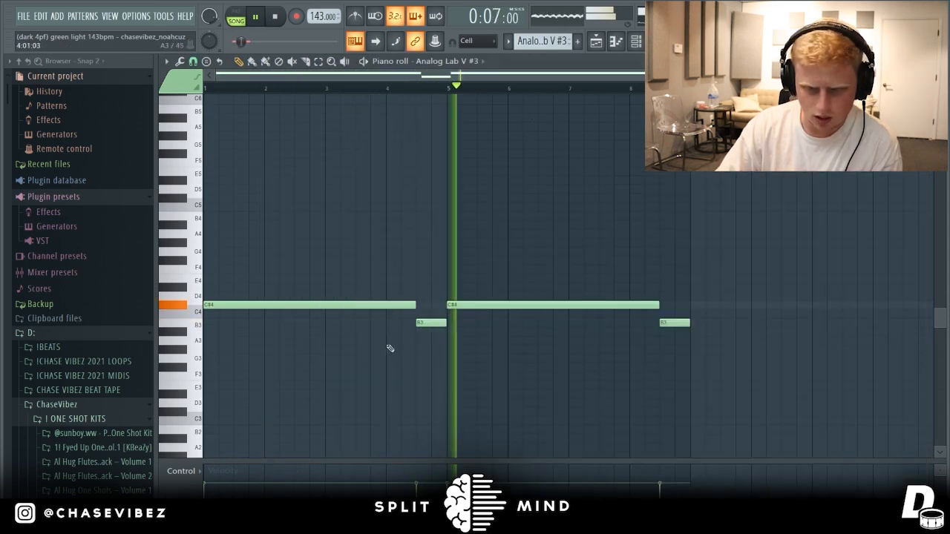
- Pick out the B3 notes in the Analog Lab V #3 pattern and set the Bass [Metro OVO] mixer volume to 51%
left_click_drag(526, 301, 303, 324)
left_click_drag(755, 302, 419, 341)
key("F9")
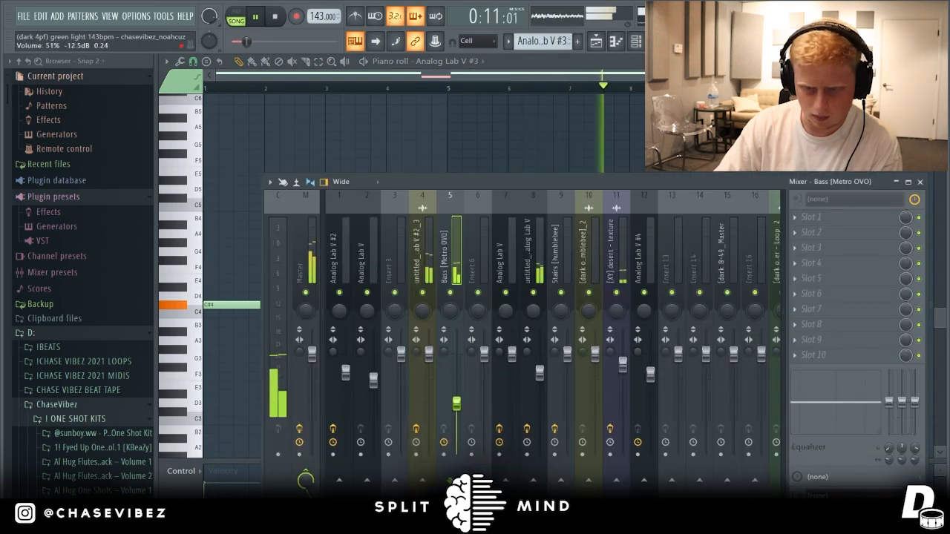
- Stop playback, return to the playlist and highlight sections of the full arrangement, starting with bars 1 to 8
key("F5")
key("space")
scroll(556, 182, "down", 3)
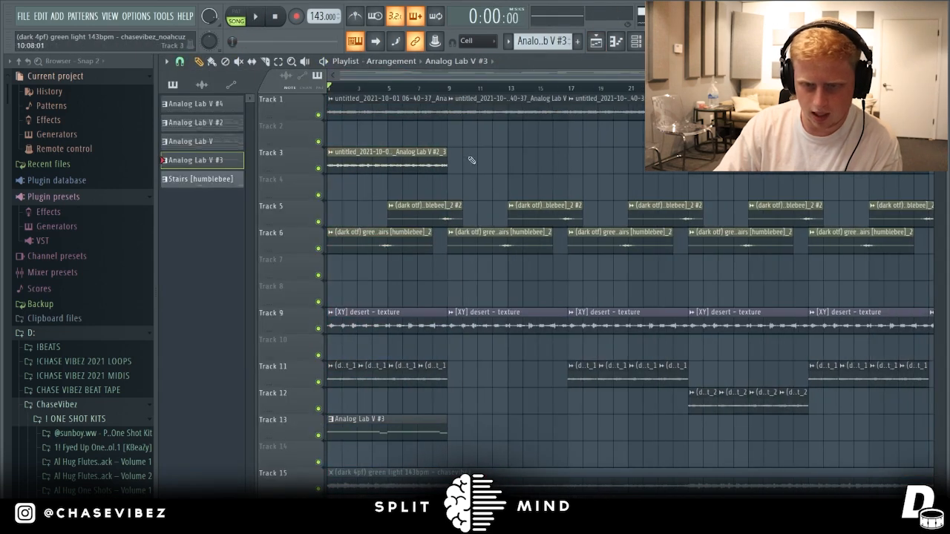
left_click_drag(448, 89, 363, 113)
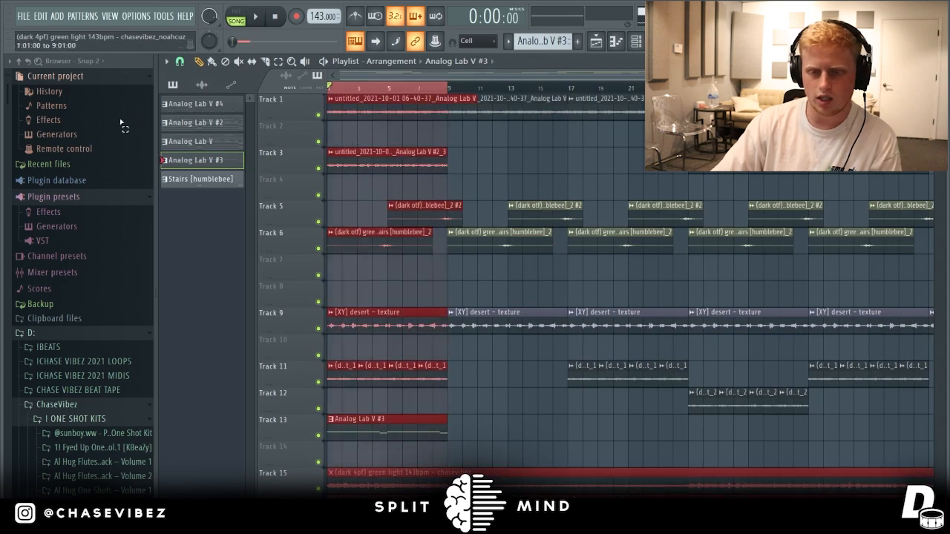
scroll(442, 98, "down", 2)
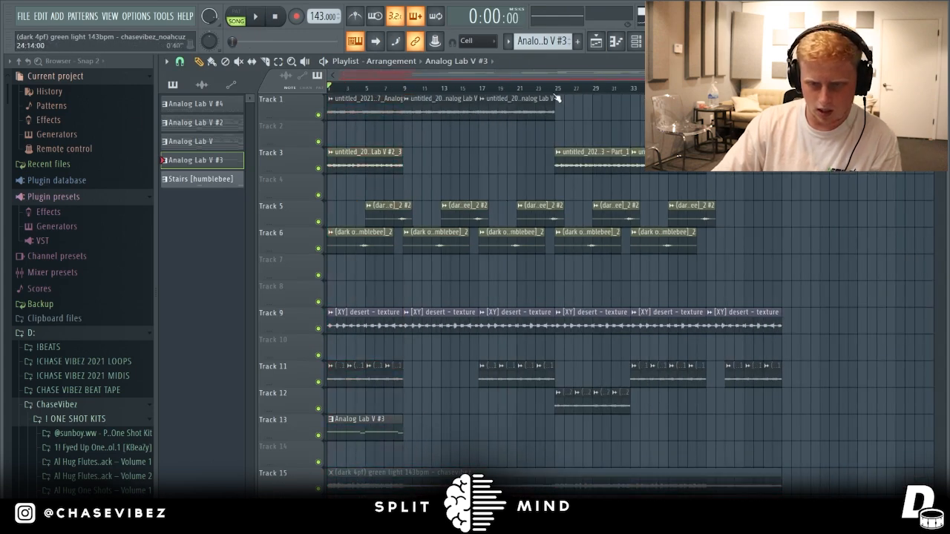
left_click_drag(556, 96, 421, 113)
scroll(585, 86, "up", 3)
scroll(584, 86, "down", 3)
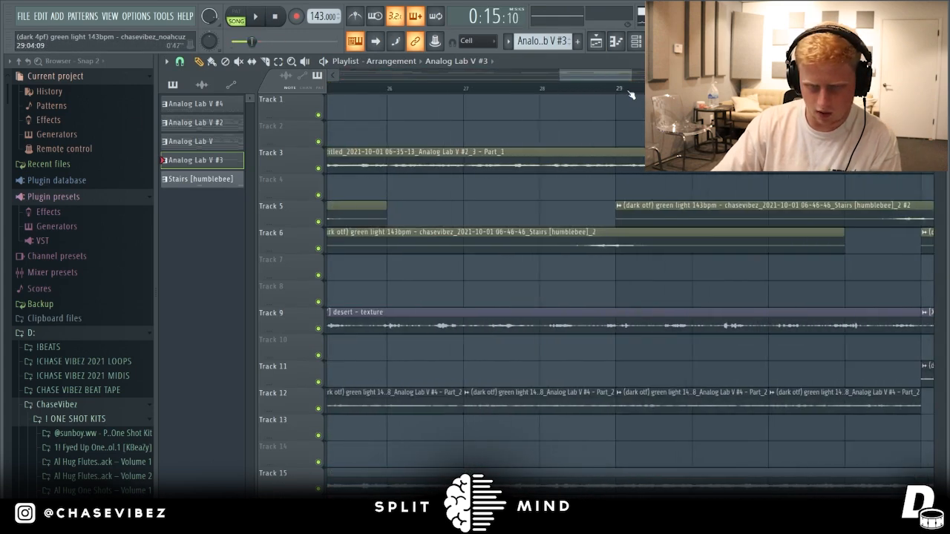
left_click_drag(672, 88, 637, 97)
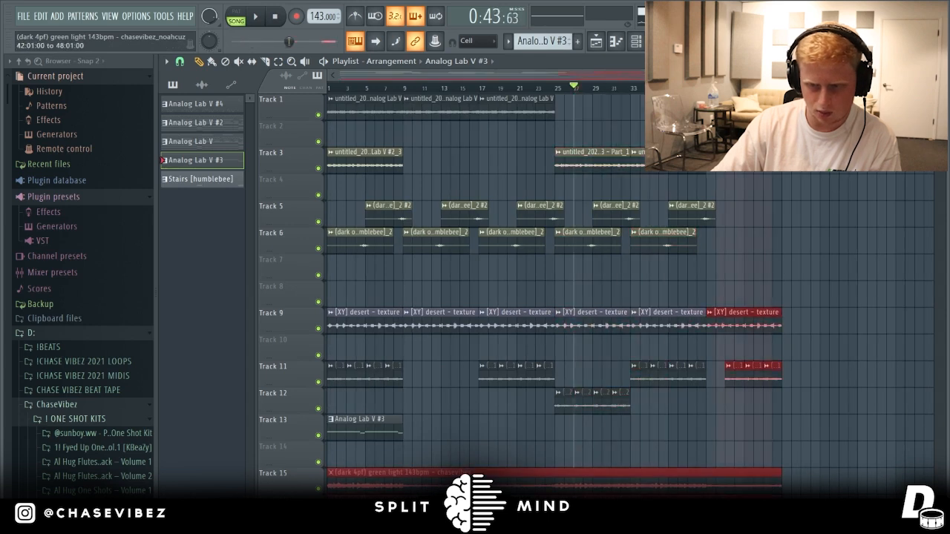
- Clear the time selection, place the playhead at bar 9, select the first Track 3 clip and play from there
right_click(485, 88)
key("space")
key("space")
left_click(406, 87)
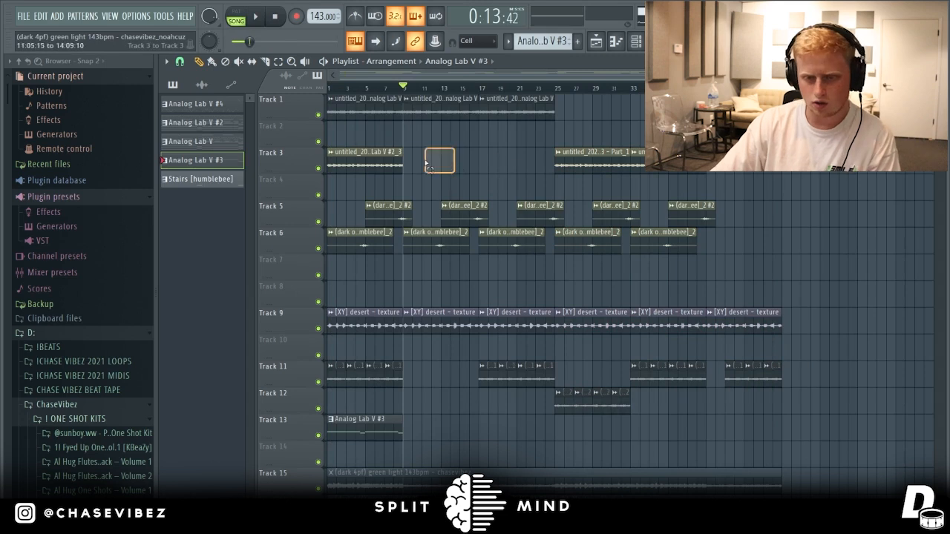
left_click(366, 159)
key("space")
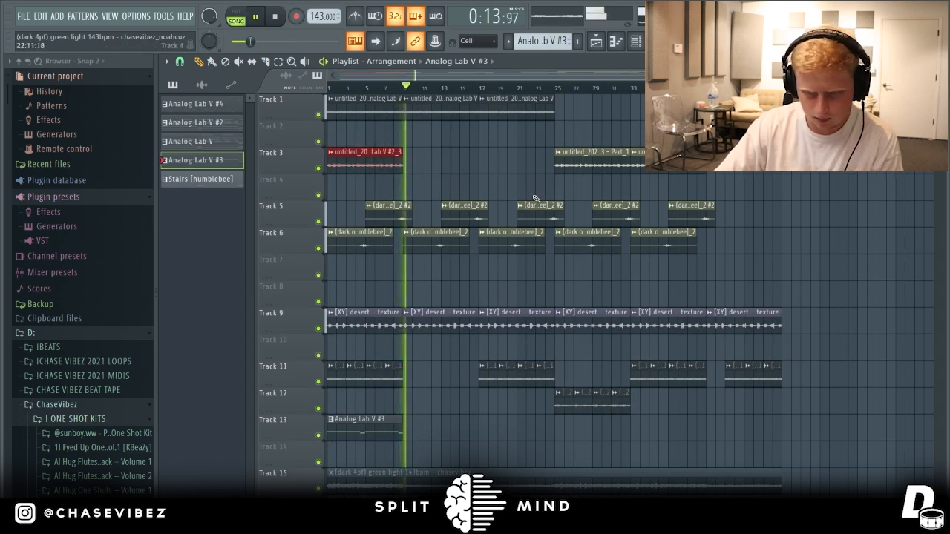
- Pick out the Track 1 Analog Lab V clip at bar 9 while the section plays
double_click(445, 107)
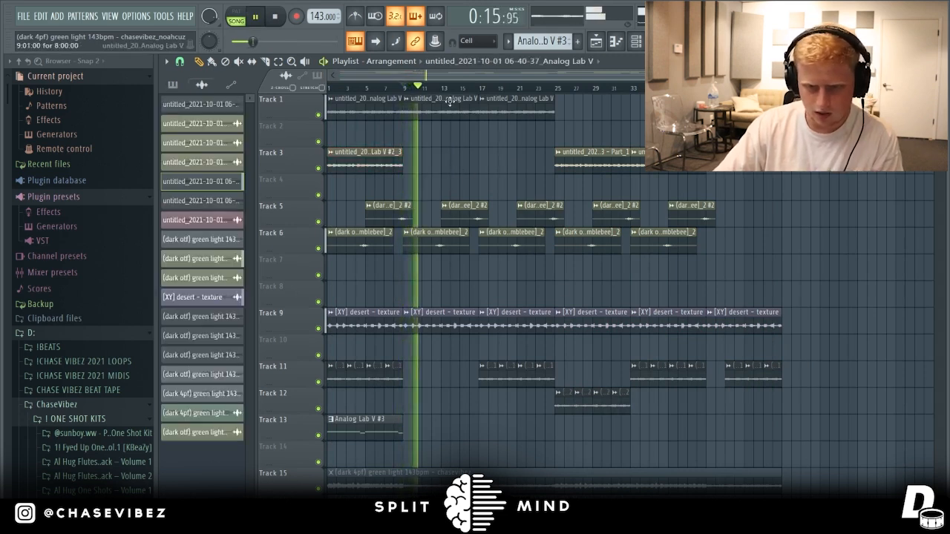
left_click(456, 129)
double_click(445, 108)
left_click(462, 129)
- Select the Track 11 clips in bars 1 to 8 and play the section starting at bar 17, stopping when it ends
key("space")
left_click(480, 87)
left_click_drag(416, 362, 384, 404)
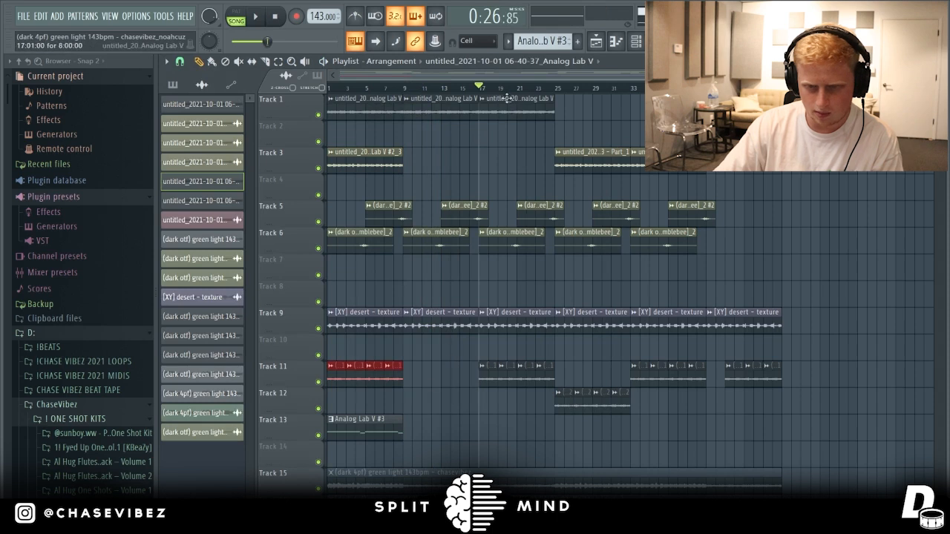
key("space")
left_click(536, 105)
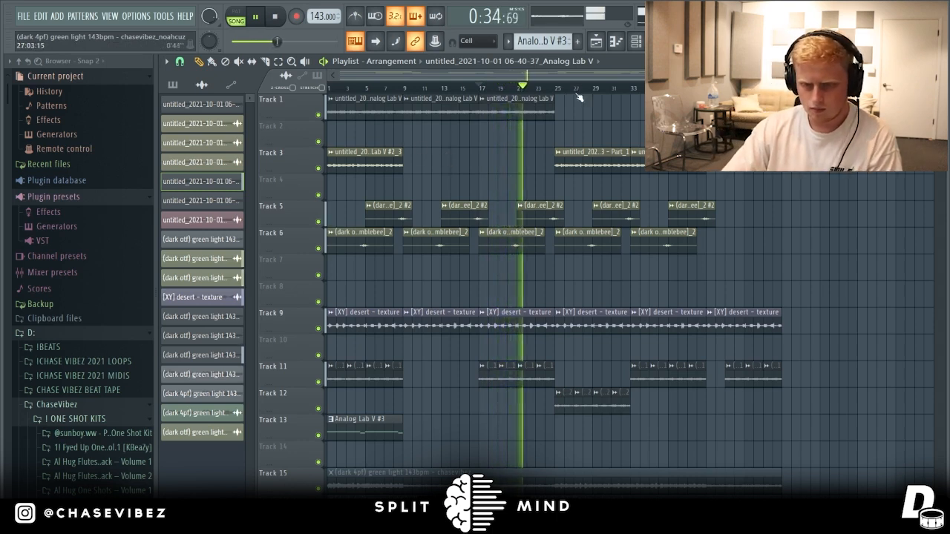
key("space")
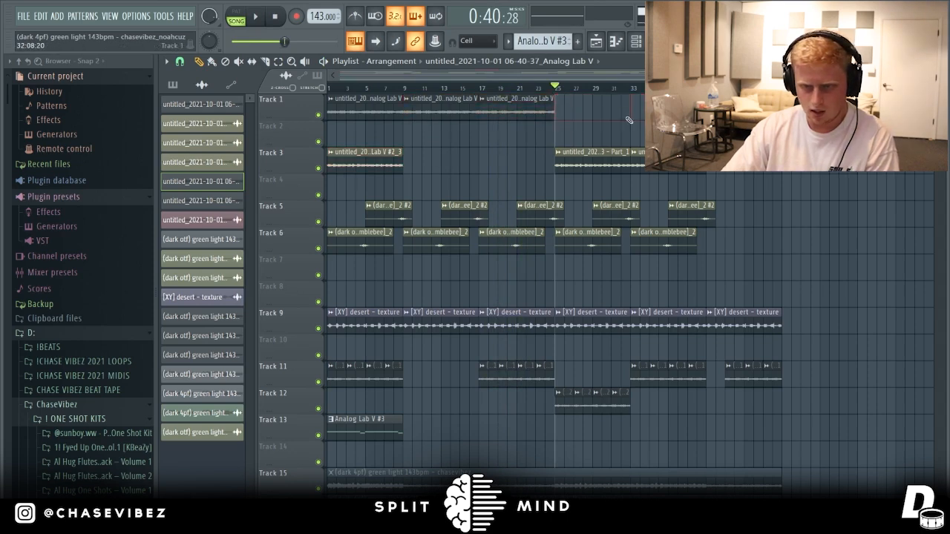
- Check the Reverse setting in the channel settings of the Track 12 clips at bar 25 and the Track 11 clips at bars 33 and 17
double_click(569, 406)
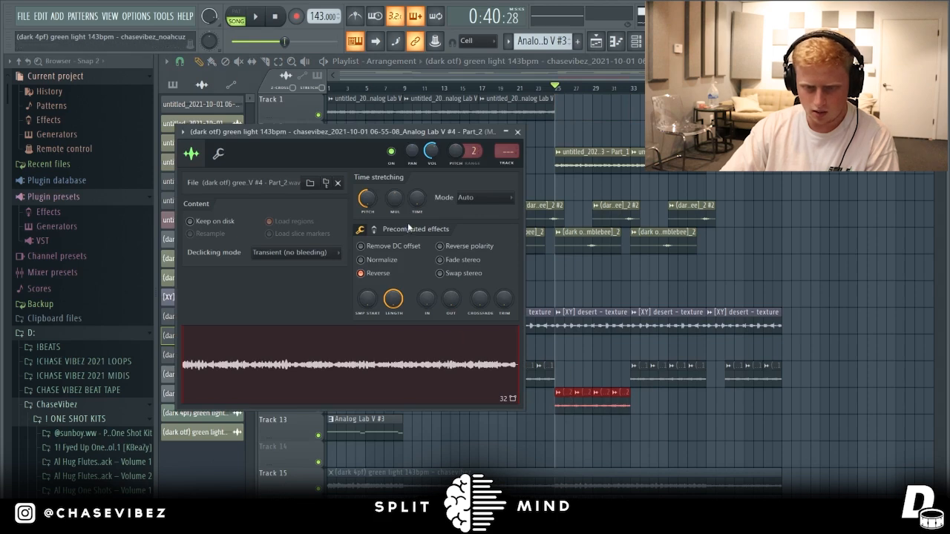
left_click(517, 132)
double_click(642, 375)
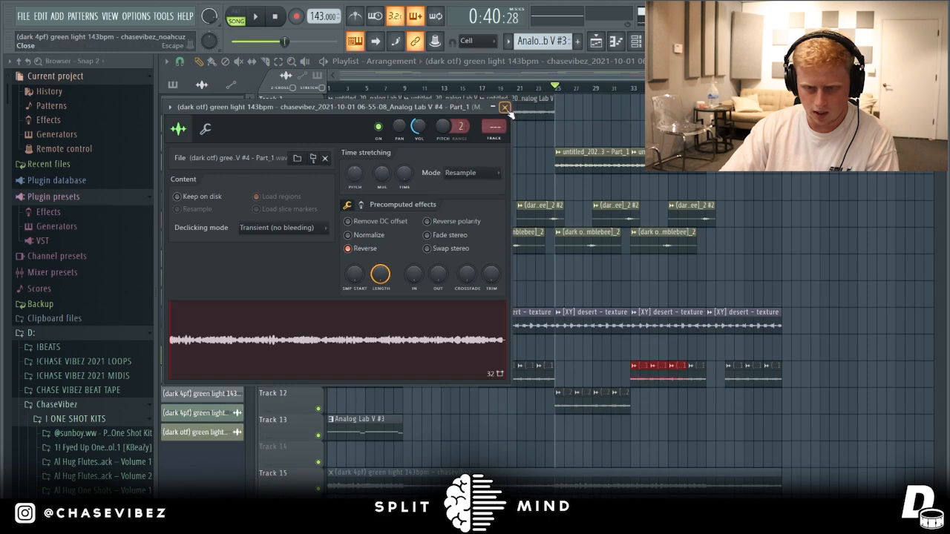
left_click(504, 107)
left_click(326, 178)
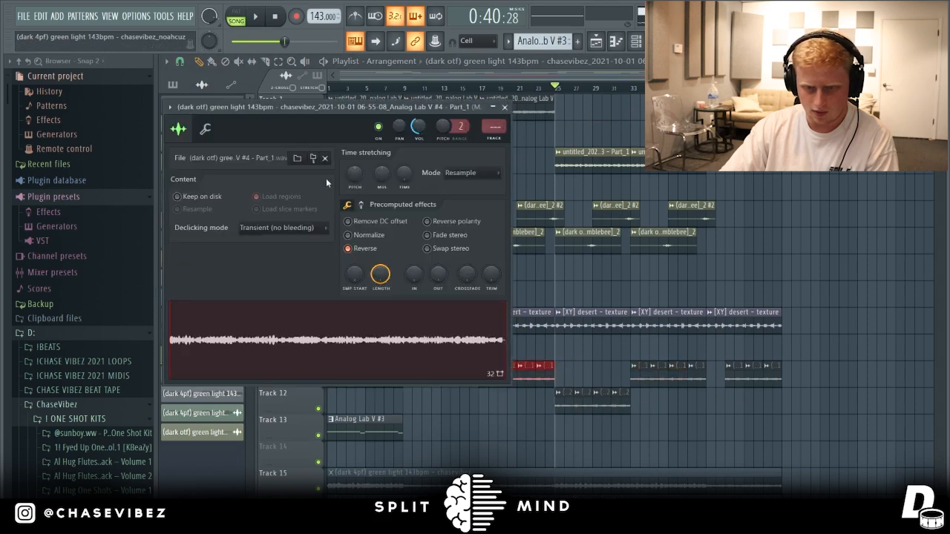
left_click(504, 106)
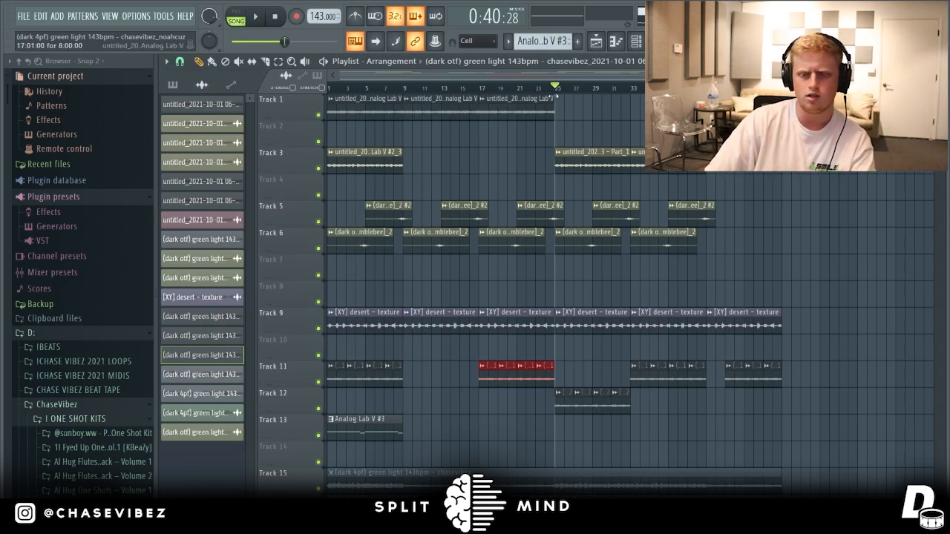
- Play the arrangement from bar 25, skip ahead to bar 33 to hear the ending, and return the playhead to the start
left_click(546, 87)
key("space")
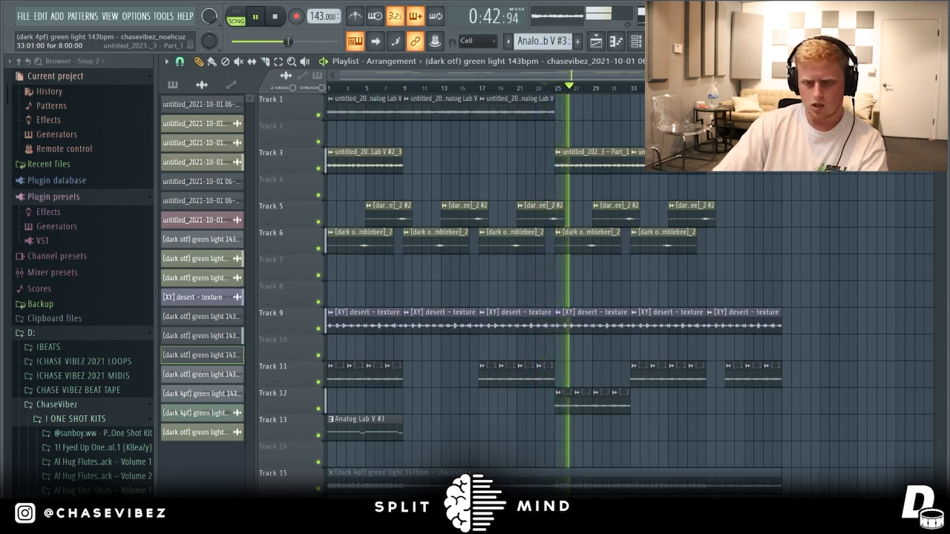
scroll(640, 95, "up", 1)
scroll(639, 94, "up", 1)
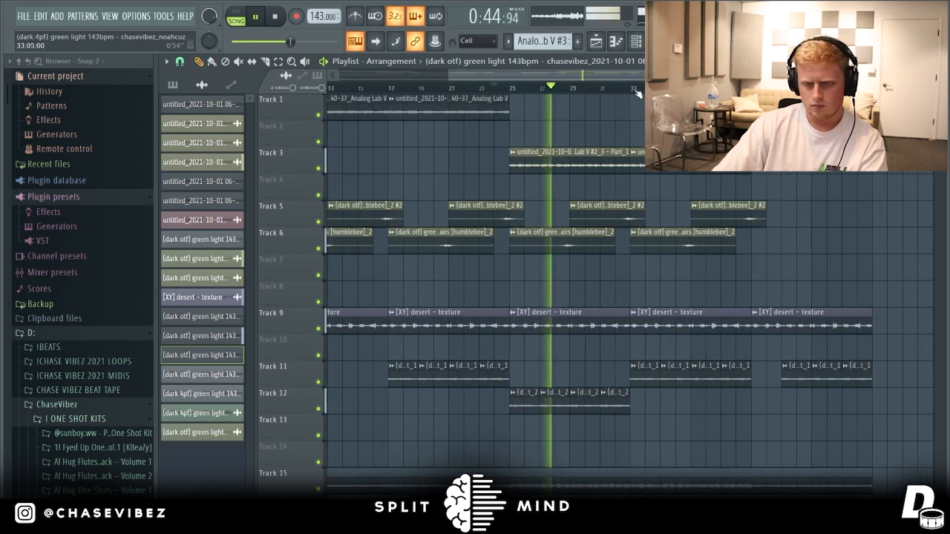
left_click(635, 89)
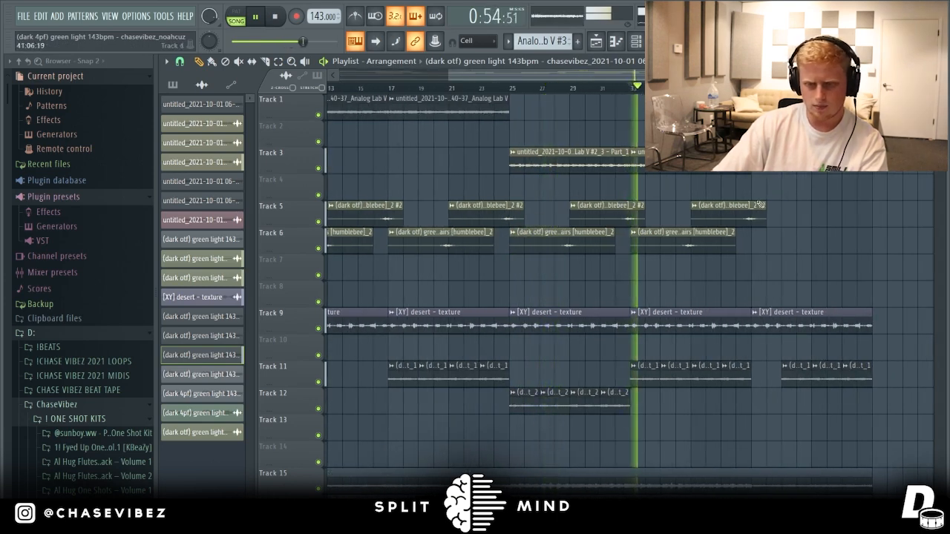
scroll(639, 92, "down", 2)
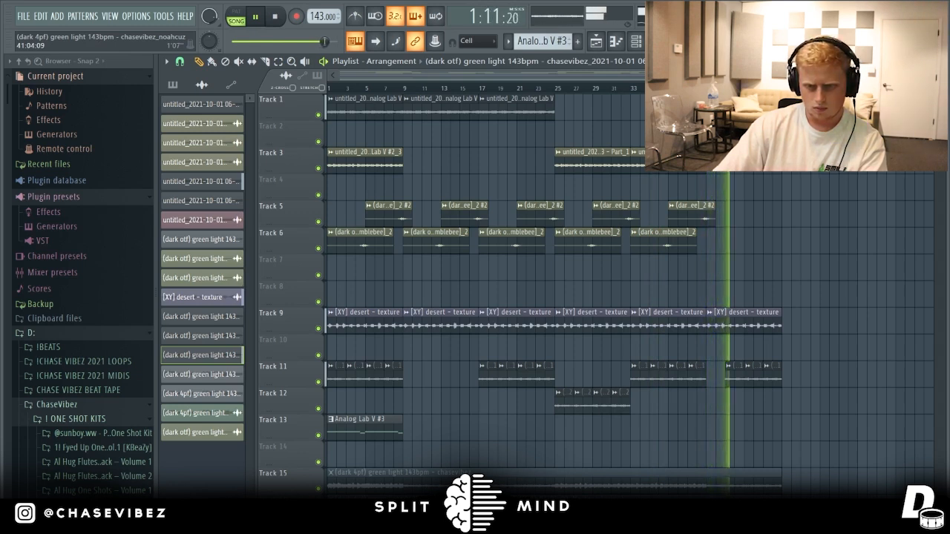
key("space")
key("Home")
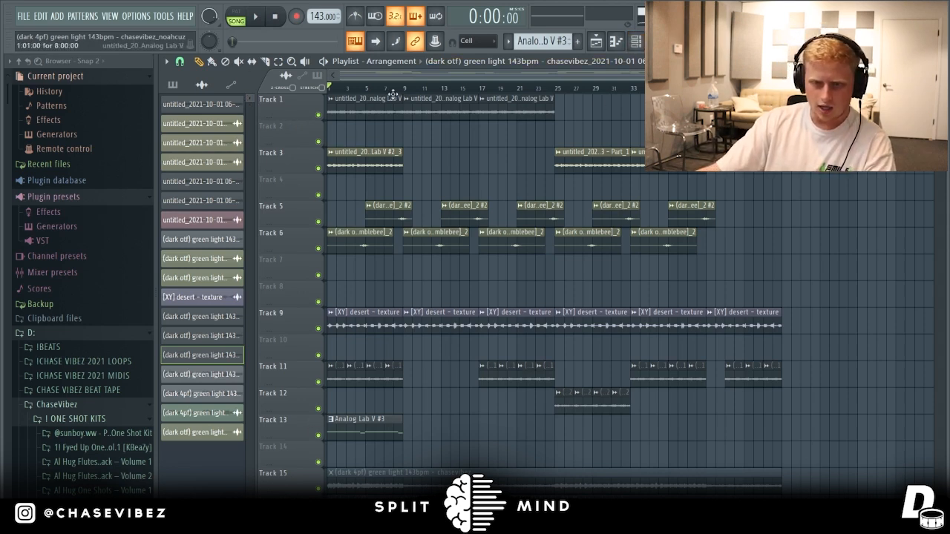
- Highlight the middle sections from bar 9 to 33 and the outro from bar 41 on the timeline, and clear the selection
left_click_drag(404, 87, 631, 87)
left_click(443, 87)
left_click(591, 88)
left_click_drag(781, 88, 705, 87)
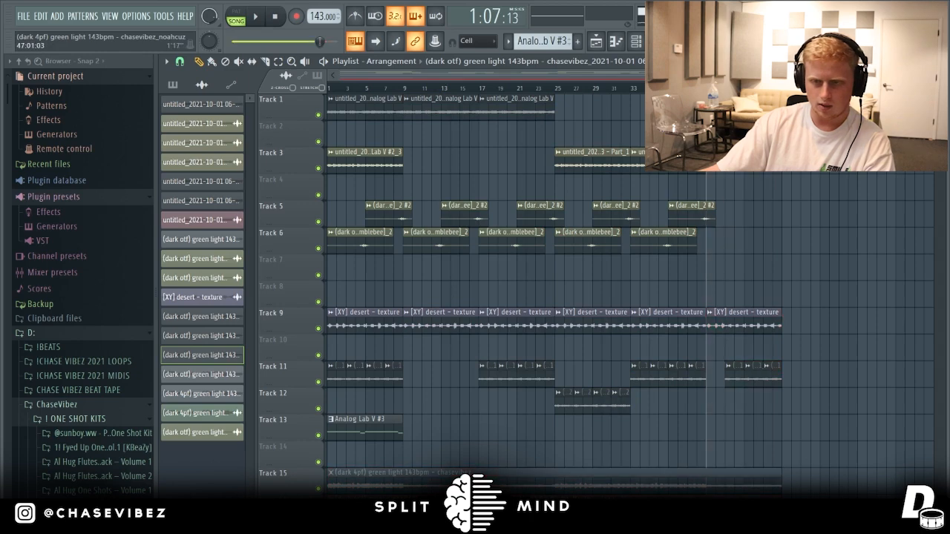
key("ctrl+d")
- Inspect the TR5 Classic Clipper on the Master mixer track, including its gain, slope and output settings, and close the mixer
key("F9")
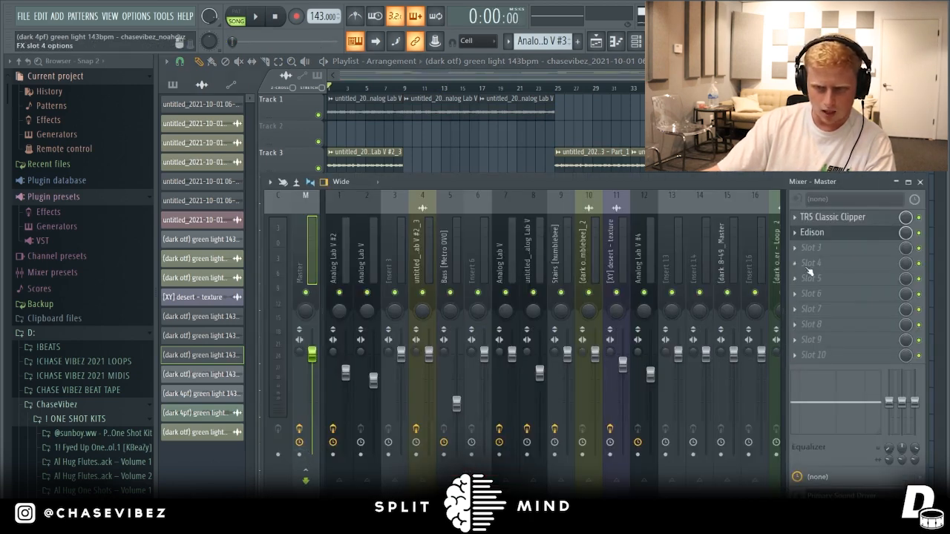
left_click(851, 217)
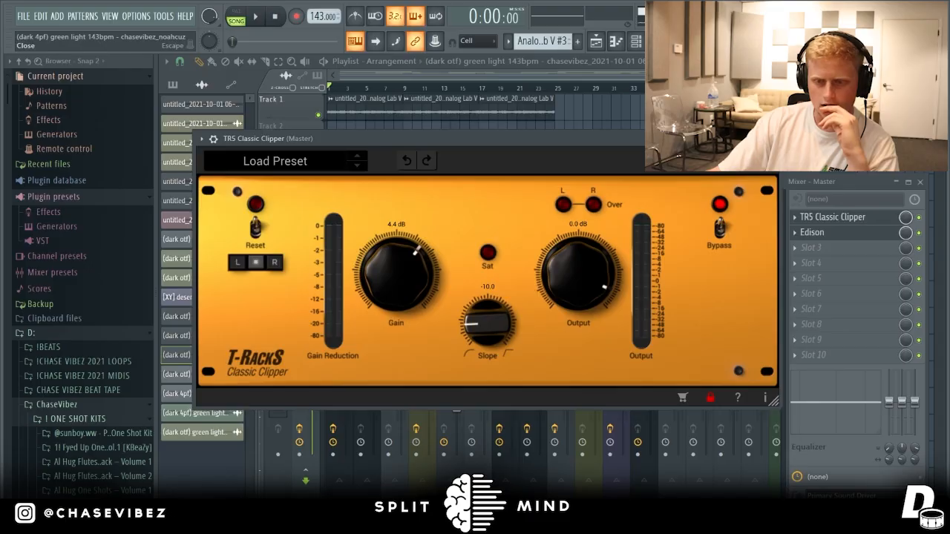
key("Escape")
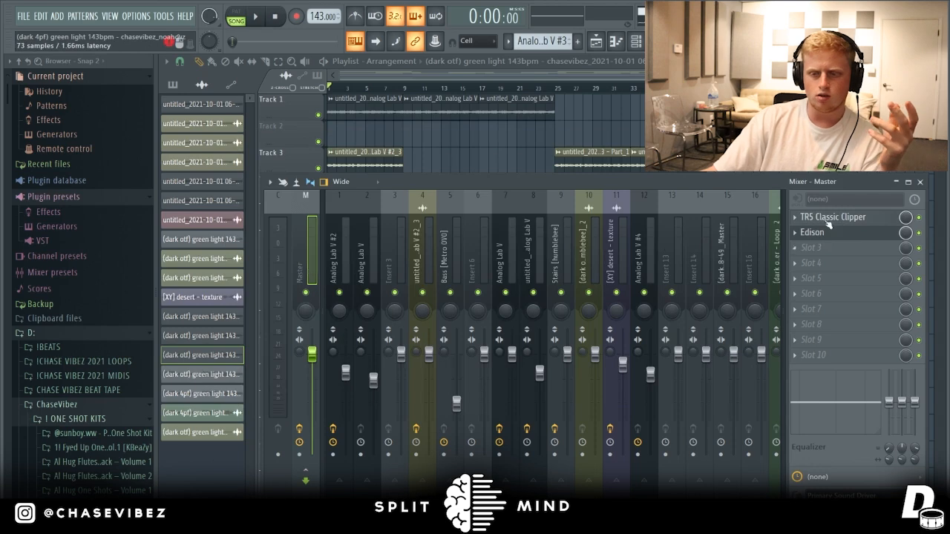
left_click(851, 217)
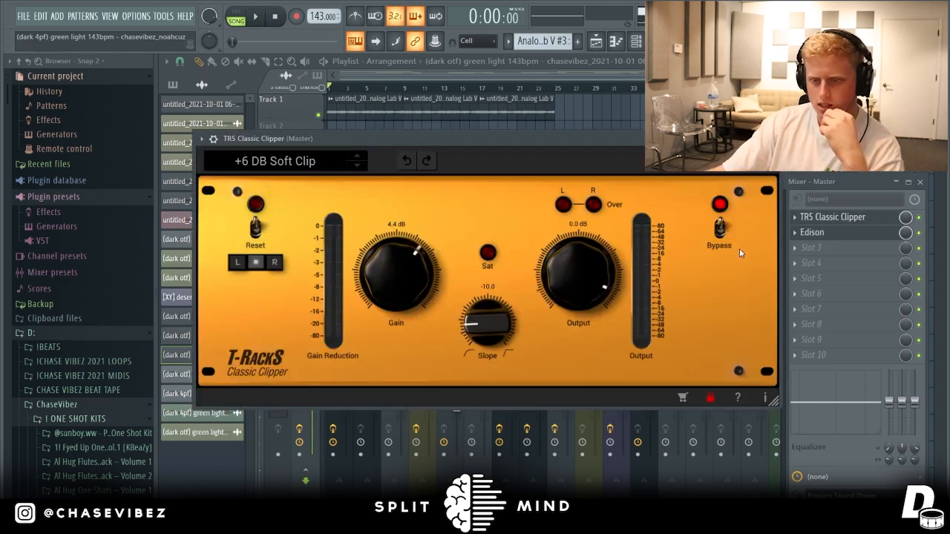
left_click(773, 138)
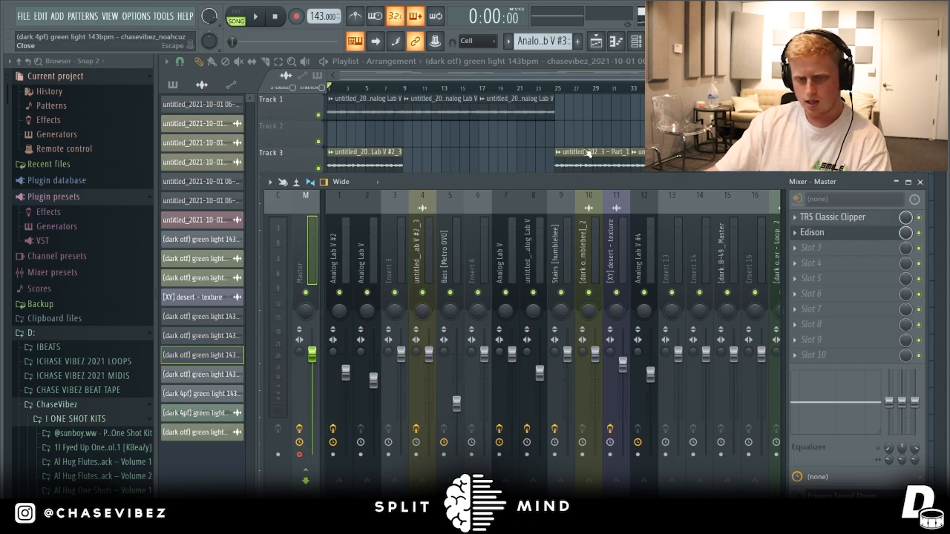
key("F9")
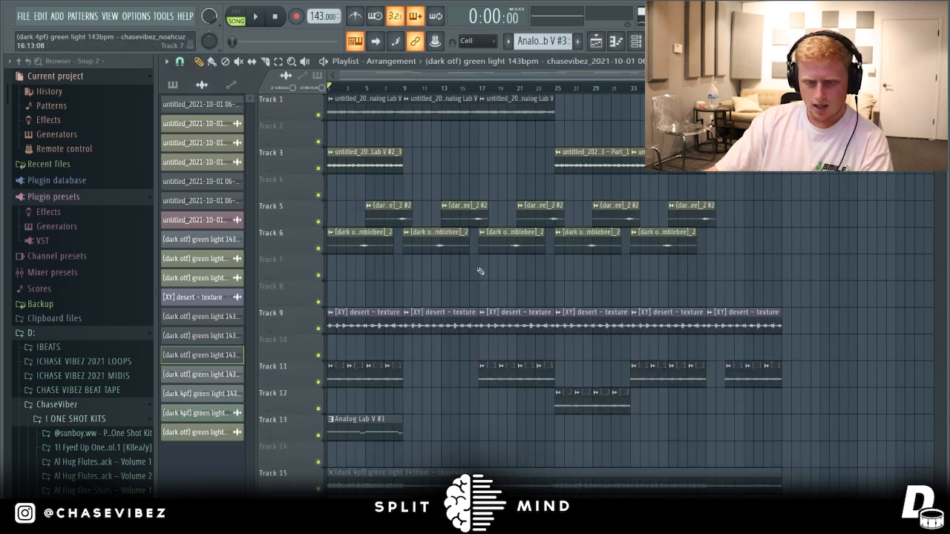
- Solo Track 15 with the rendered green light 143bpm loop and play it from the start
scroll(497, 264, "down", 4)
left_click(318, 383, "ctrl")
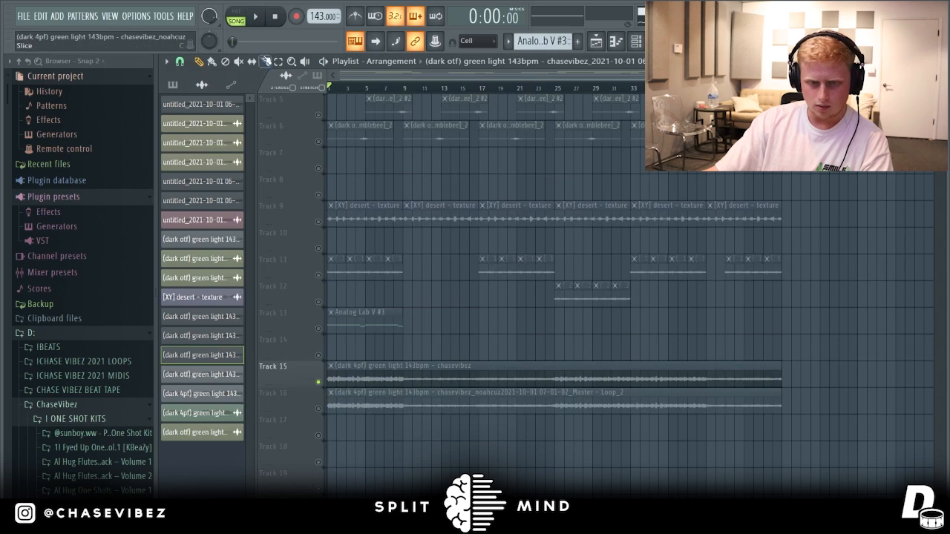
scroll(557, 439, "up", 3)
key("space")
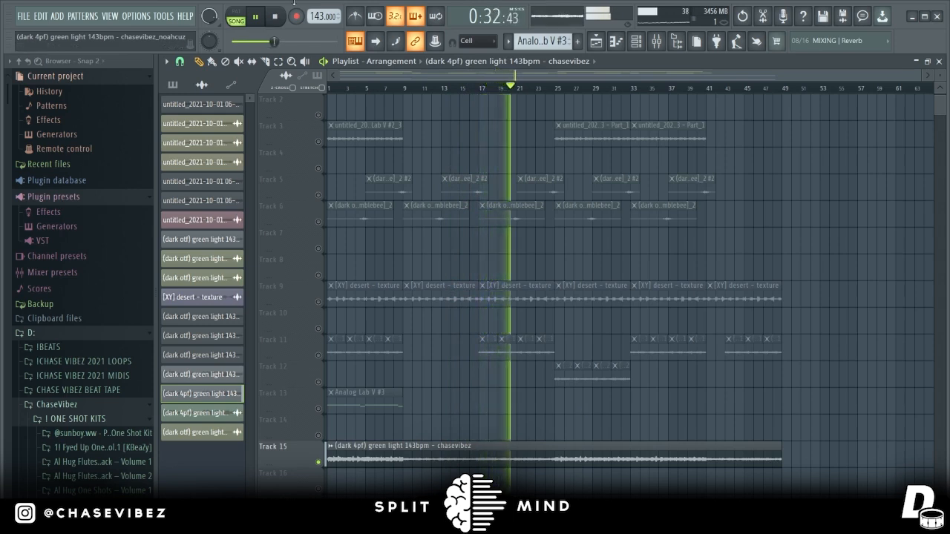
- Turn off the Track 15 solo to re-enable all tracks, and stop playback
right_click(317, 461)
key("space")
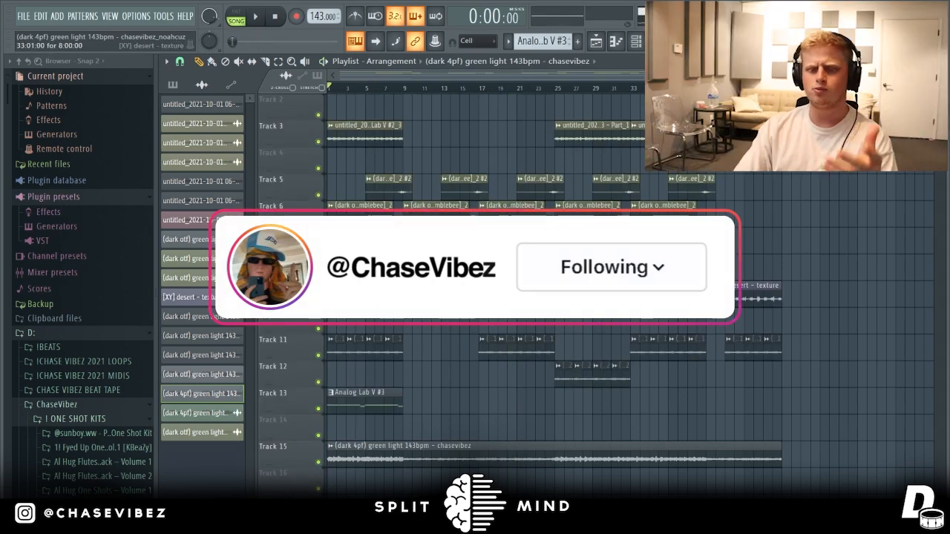
scroll(644, 286, "up", 1)
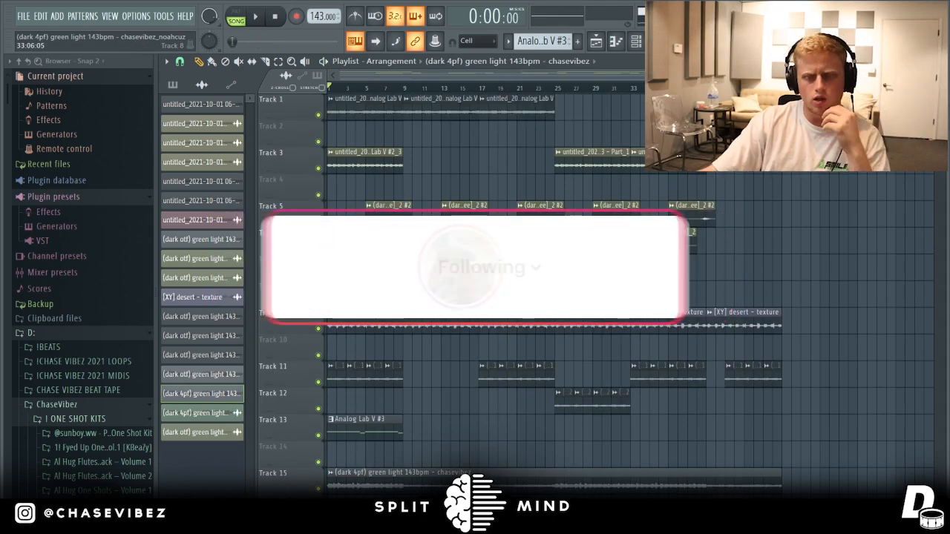